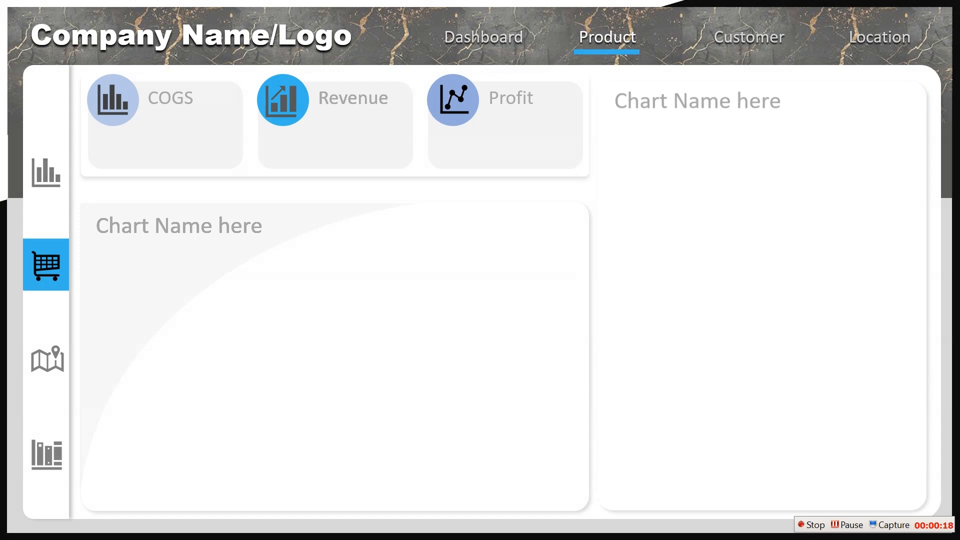
- Page through the finished light and dark dashboard template slides to review the Dashboard, Product, Location and Customer layouts
{"action": "key", "text": "Right"}
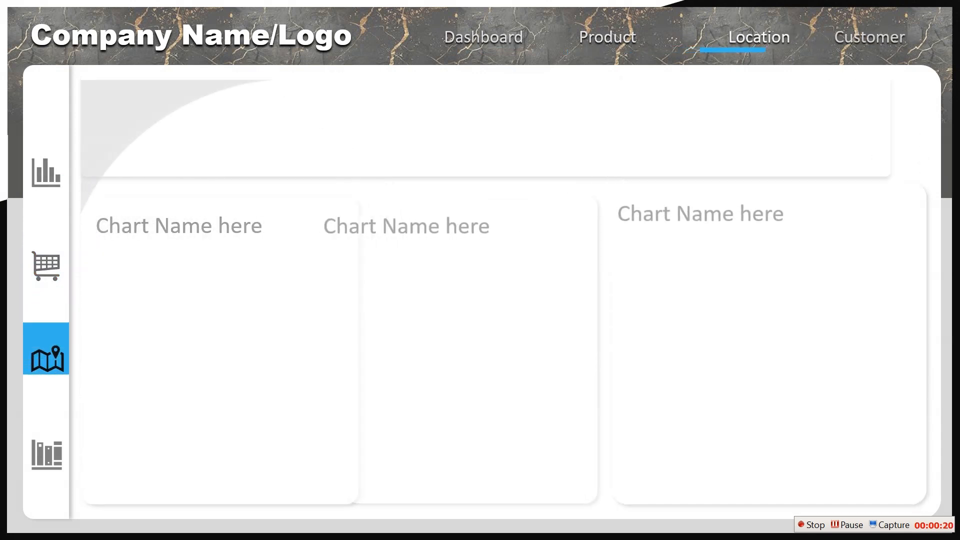
{"action": "key", "text": "Right"}
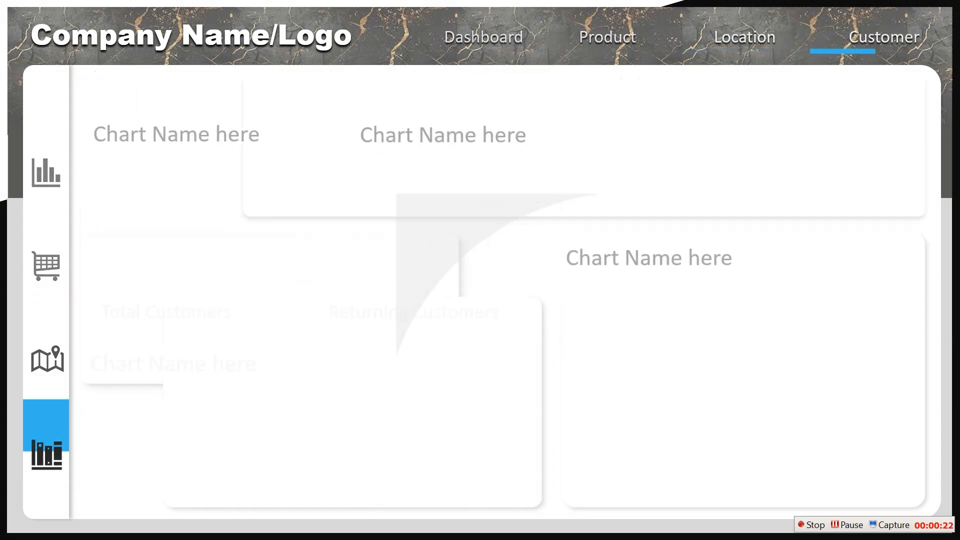
{"action": "key", "text": "Right"}
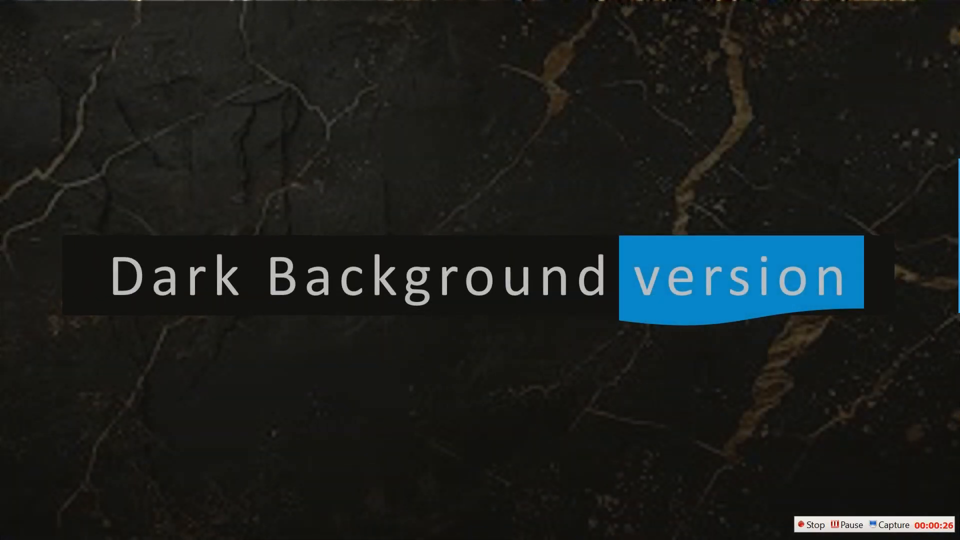
{"action": "key", "text": "Right"}
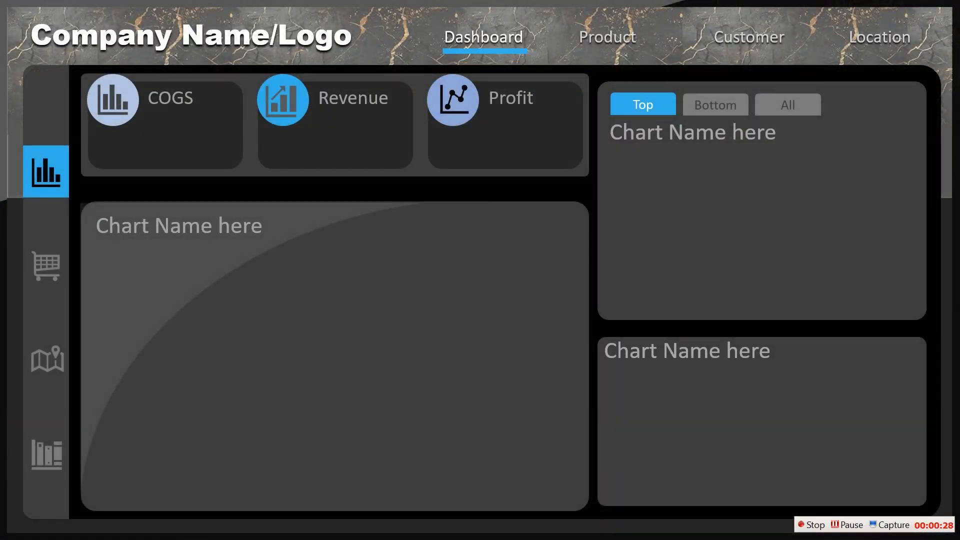
{"action": "key", "text": "Right"}
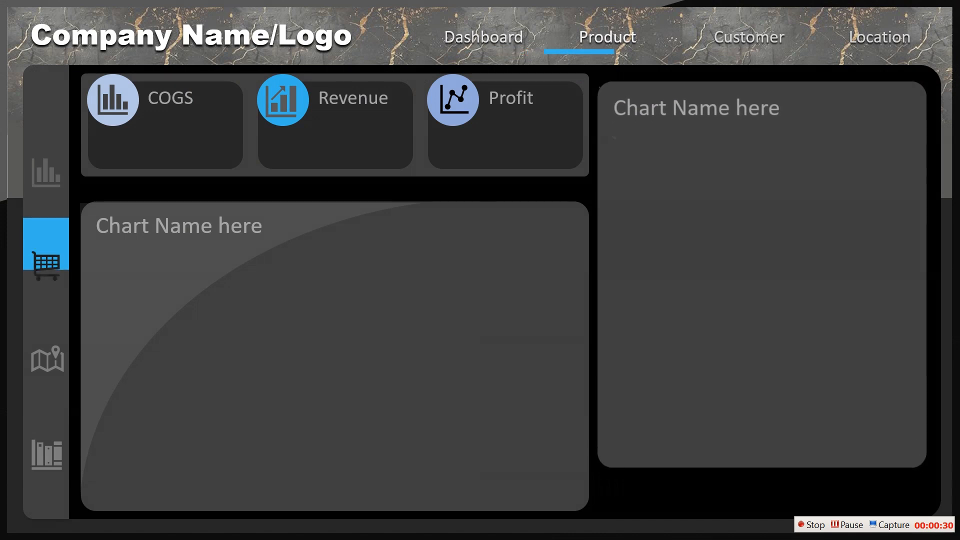
{"action": "key", "text": "Right"}
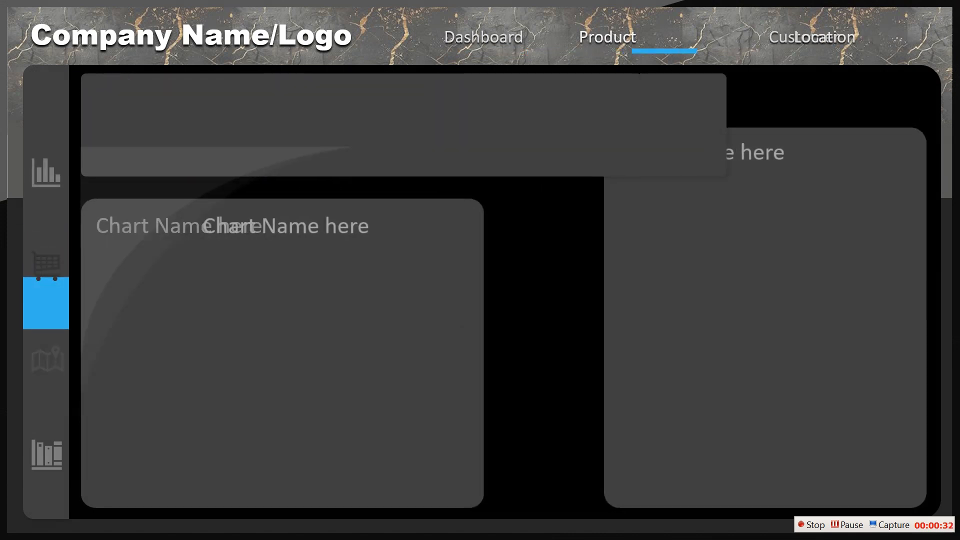
{"action": "key", "text": "Right"}
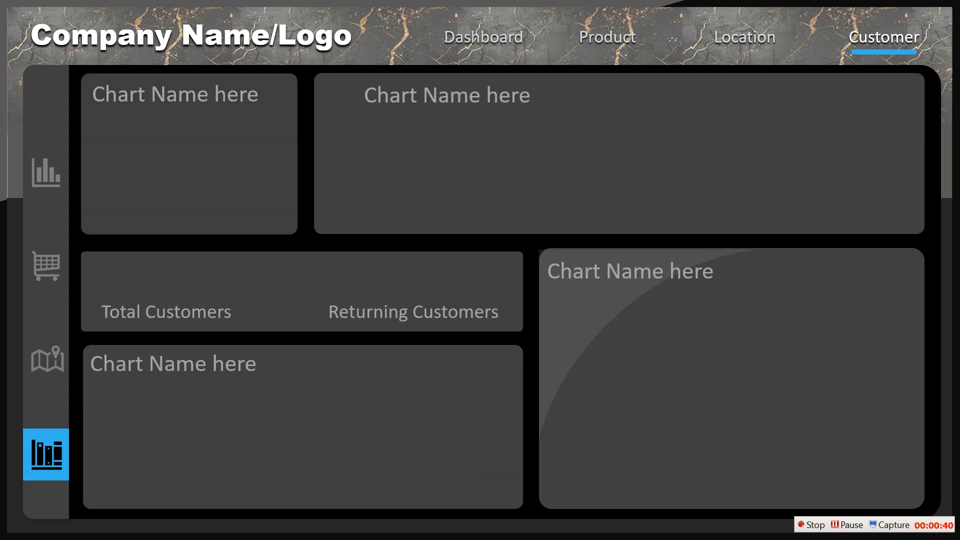
{"action": "key", "text": "Left"}
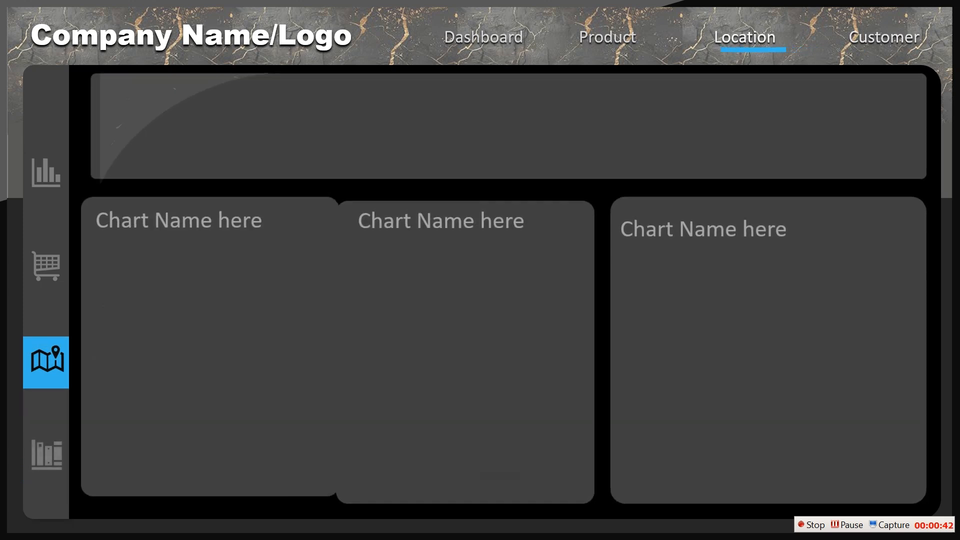
{"action": "key", "text": "Left"}
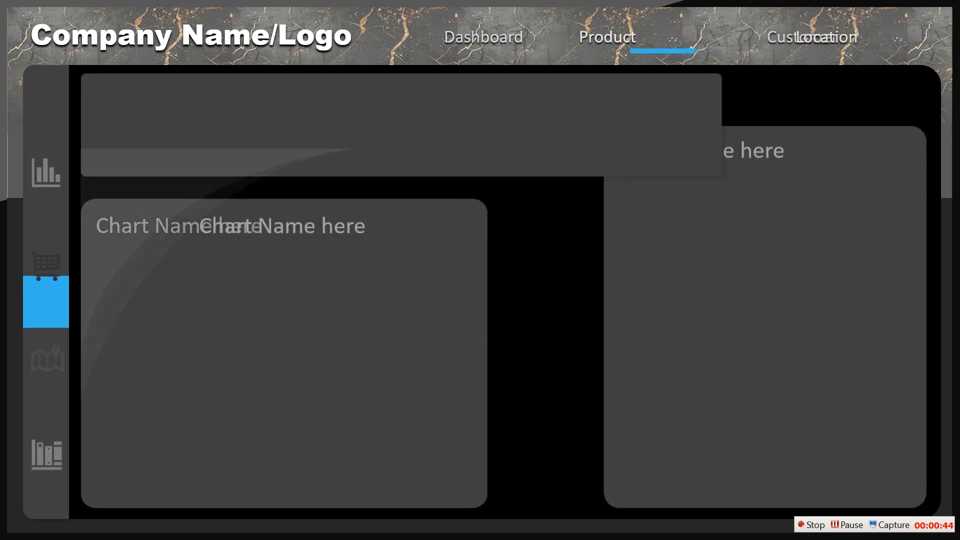
{"action": "key", "text": "Left"}
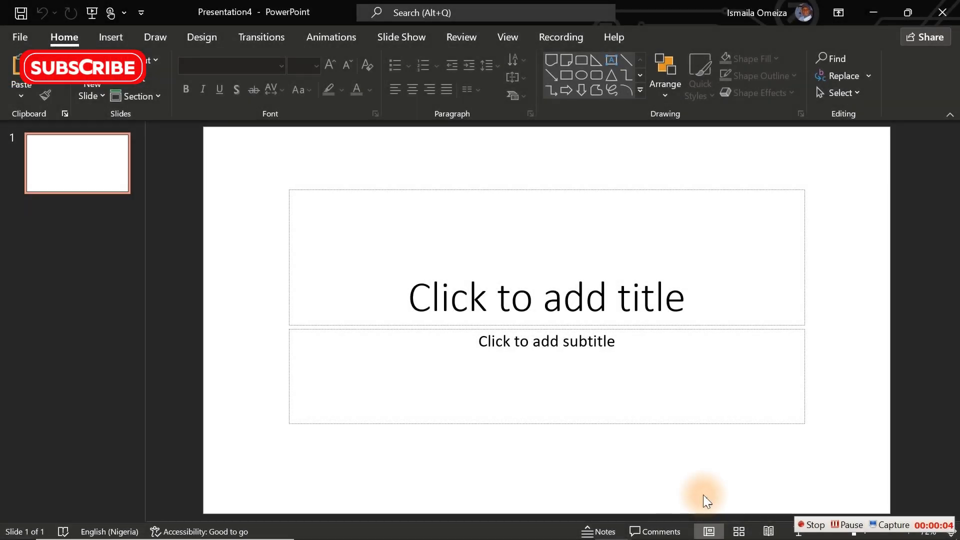
- Delete the title and subtitle placeholders and give the slide a solid black background
{"action": "left_click_drag", "start_coordinate": [256, 165], "coordinate": [872, 464]}
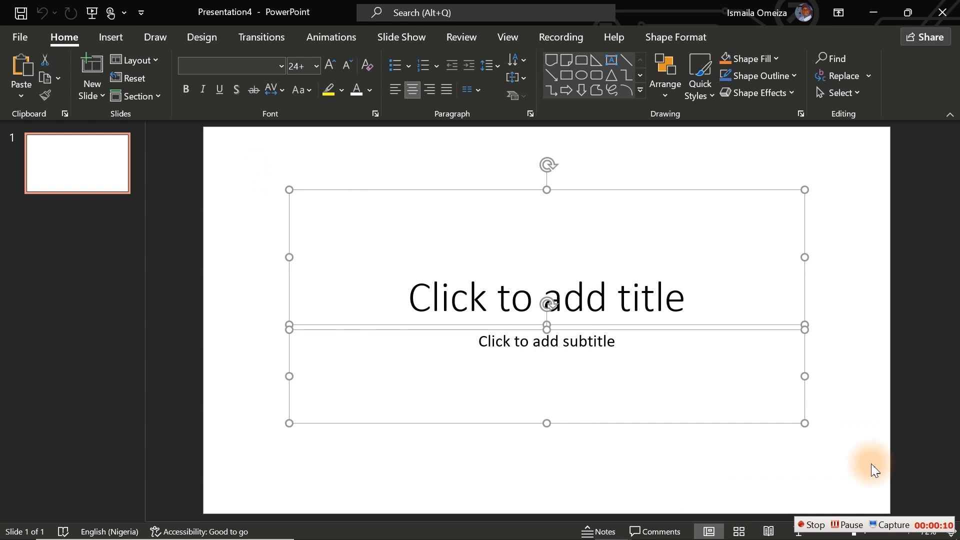
{"action": "key", "text": "Delete"}
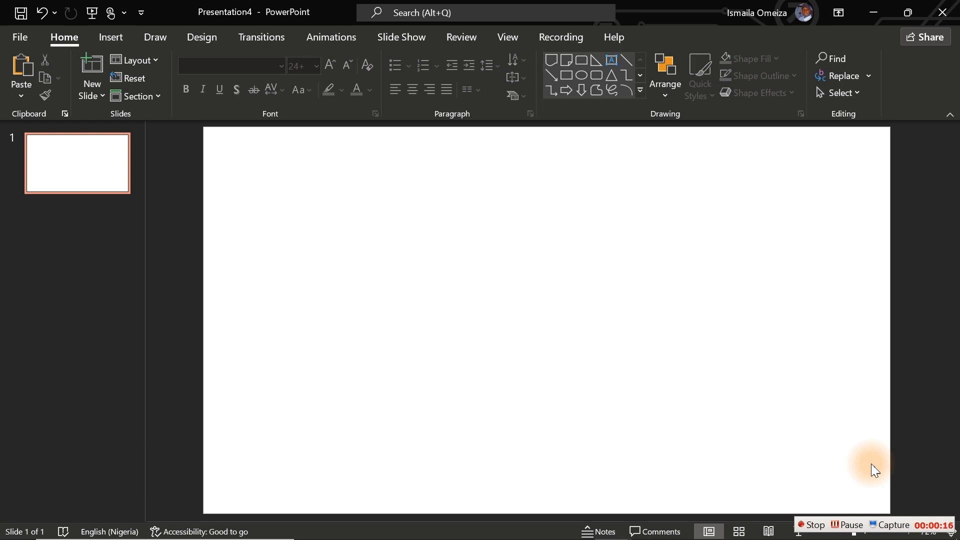
{"action": "right_click", "coordinate": [573, 276]}
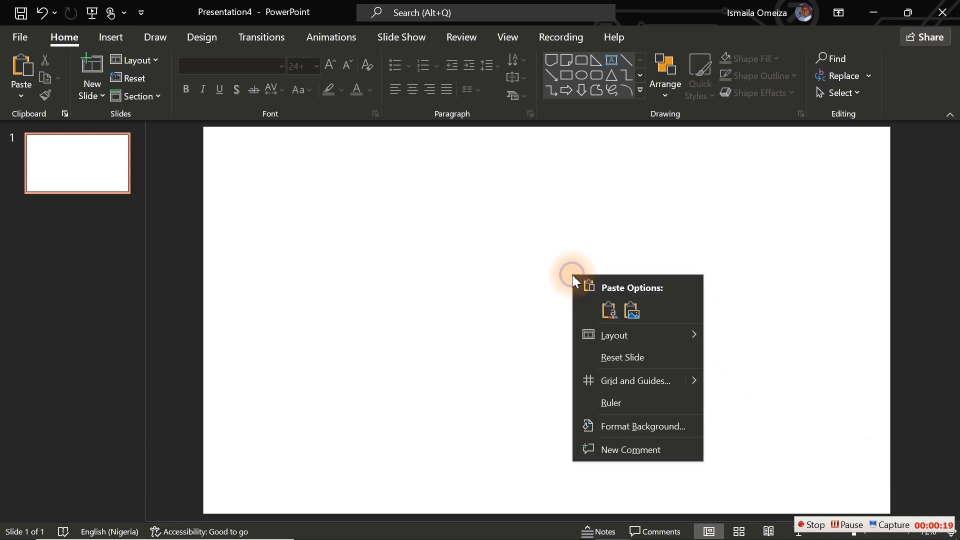
{"action": "left_click", "coordinate": [623, 428]}
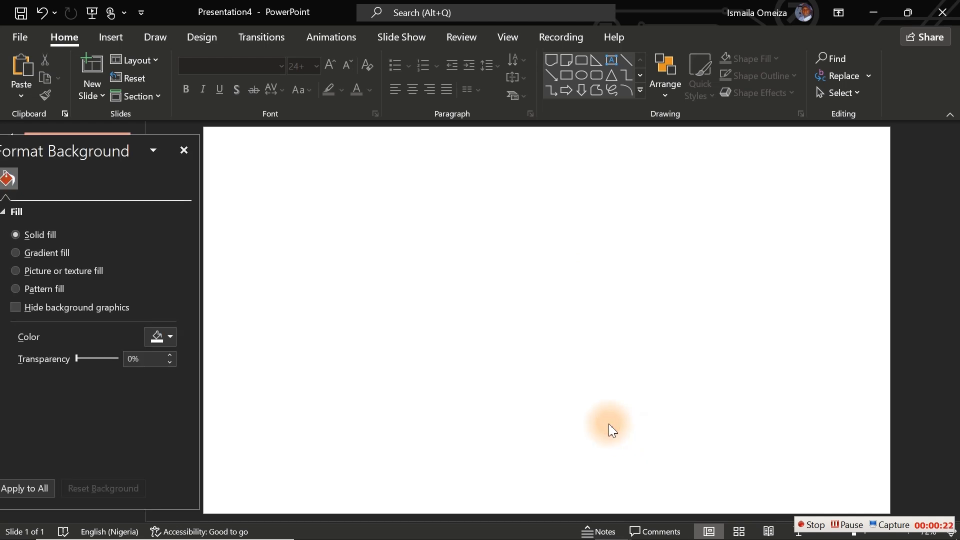
{"action": "left_click", "coordinate": [161, 338]}
{"action": "left_click", "coordinate": [161, 176]}
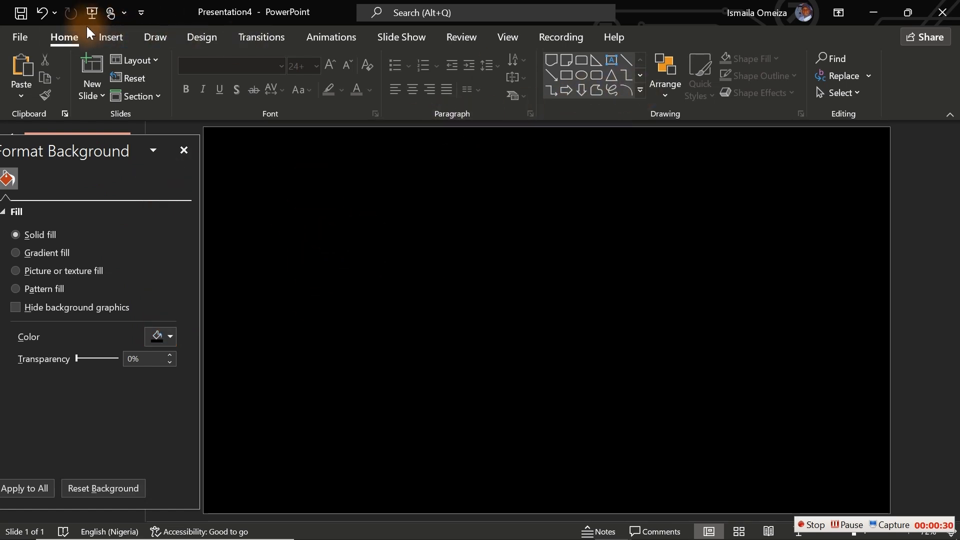
- Draw a right triangle about 7.7 cm high and 14.5 cm wide in the slide's upper-left area
{"action": "left_click", "coordinate": [109, 39]}
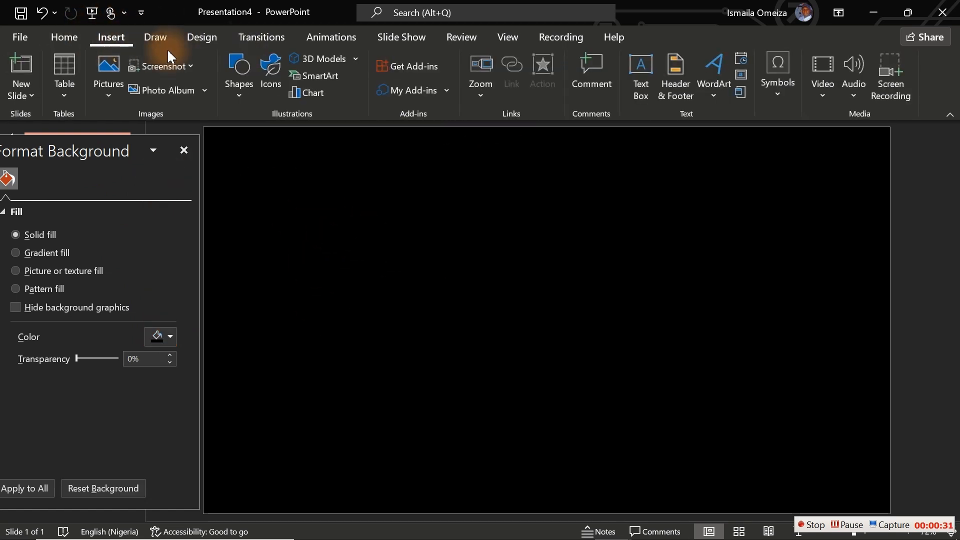
{"action": "left_click", "coordinate": [242, 95]}
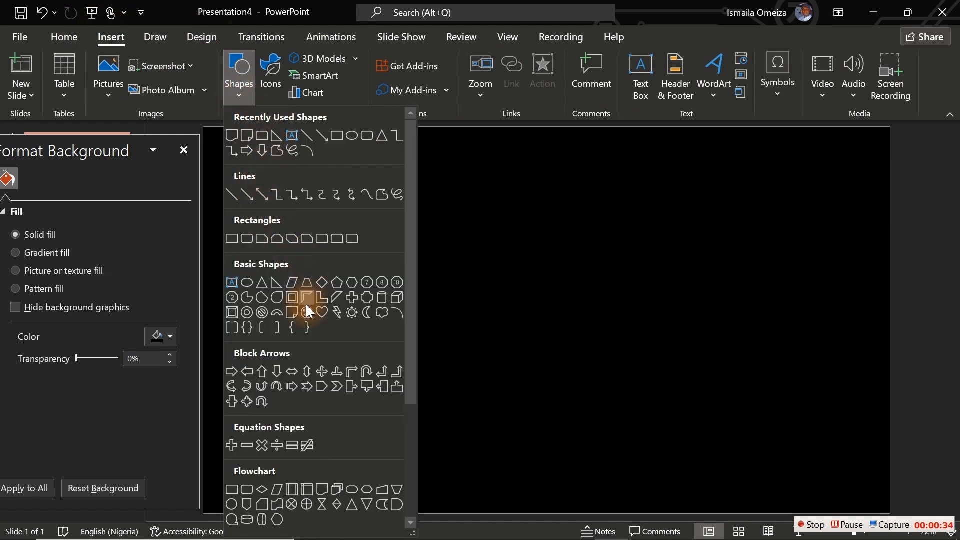
{"action": "left_click", "coordinate": [276, 284]}
{"action": "left_click_drag", "start_coordinate": [229, 189], "coordinate": [523, 344]}
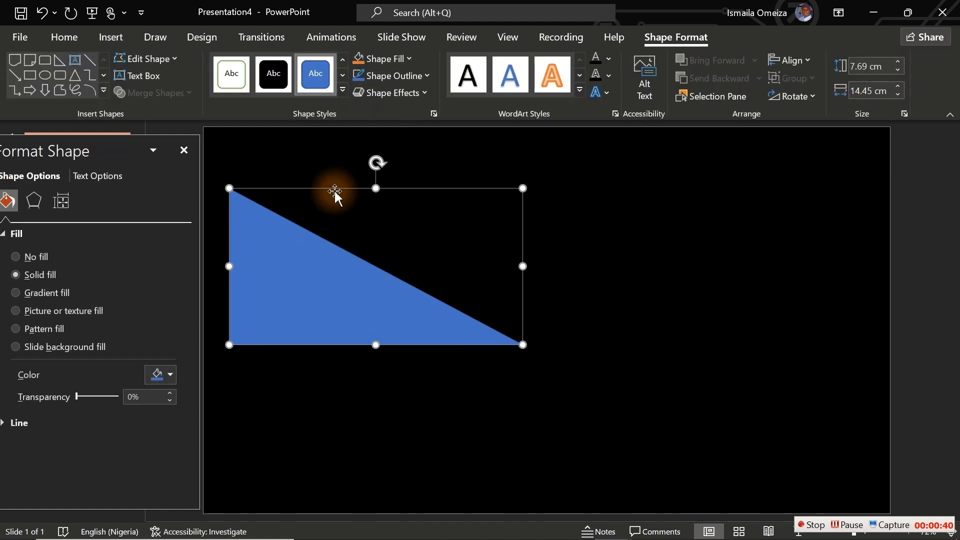
- Flip the triangle vertically so its right angle sits at the upper left
{"action": "left_click_drag", "start_coordinate": [370, 160], "coordinate": [407, 385]}
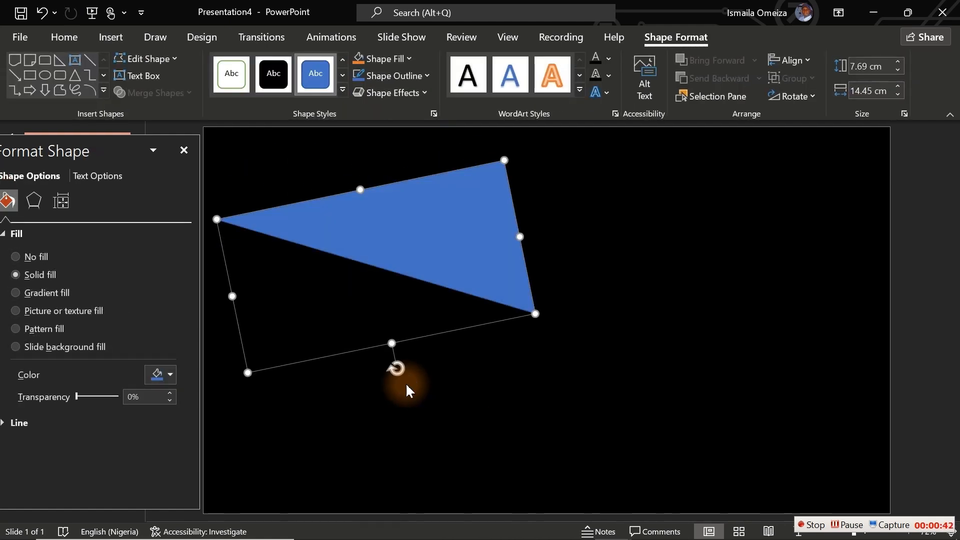
{"action": "key", "text": "ctrl+z"}
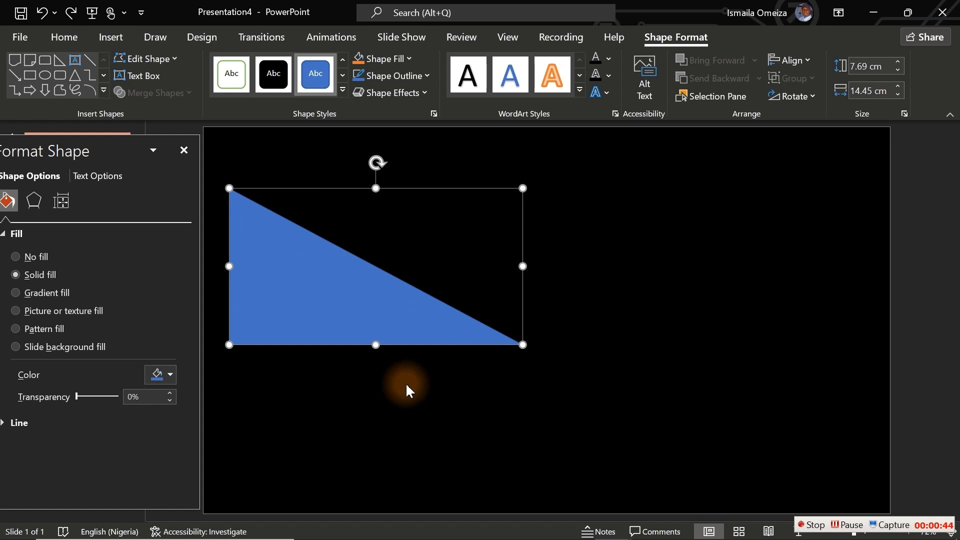
{"action": "left_click", "coordinate": [812, 96]}
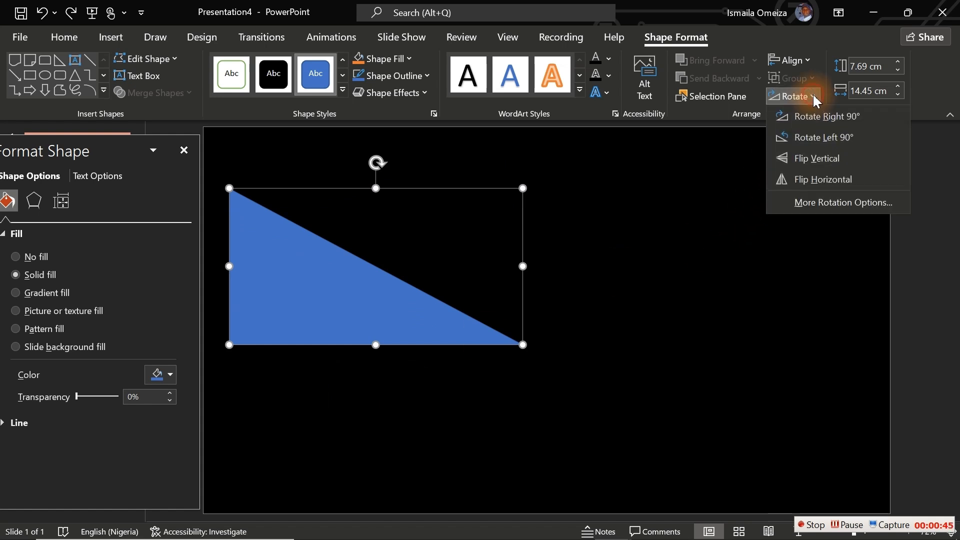
{"action": "left_click", "coordinate": [813, 159]}
- Move the triangle into the slide's upper-left corner and enlarge it to about 24.4 cm wide and 10.1 cm high
{"action": "left_click_drag", "start_coordinate": [334, 228], "coordinate": [311, 165]}
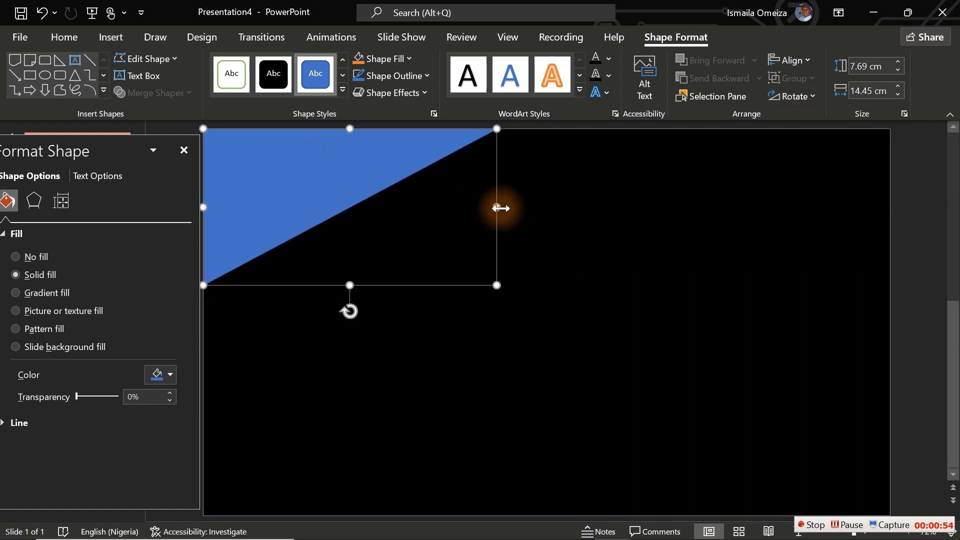
{"action": "left_click_drag", "start_coordinate": [500, 207], "coordinate": [699, 209]}
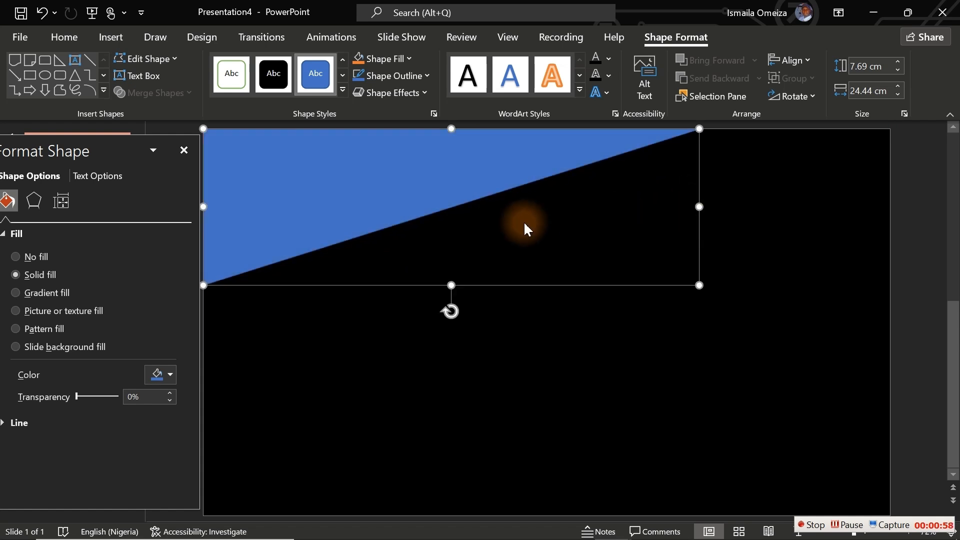
{"action": "left_click_drag", "start_coordinate": [451, 286], "coordinate": [452, 335]}
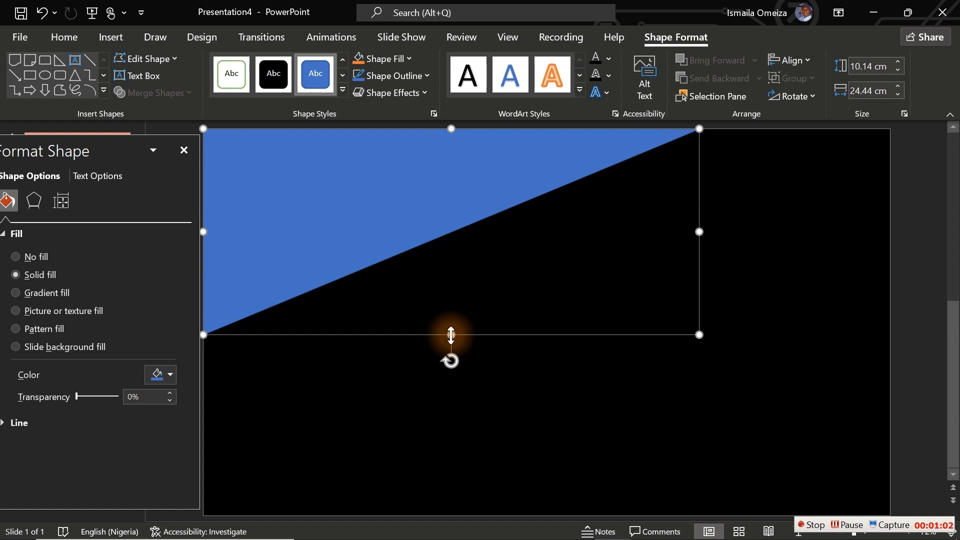
- Fill the triangle with solid white and remove its outline
{"action": "left_click", "coordinate": [161, 375]}
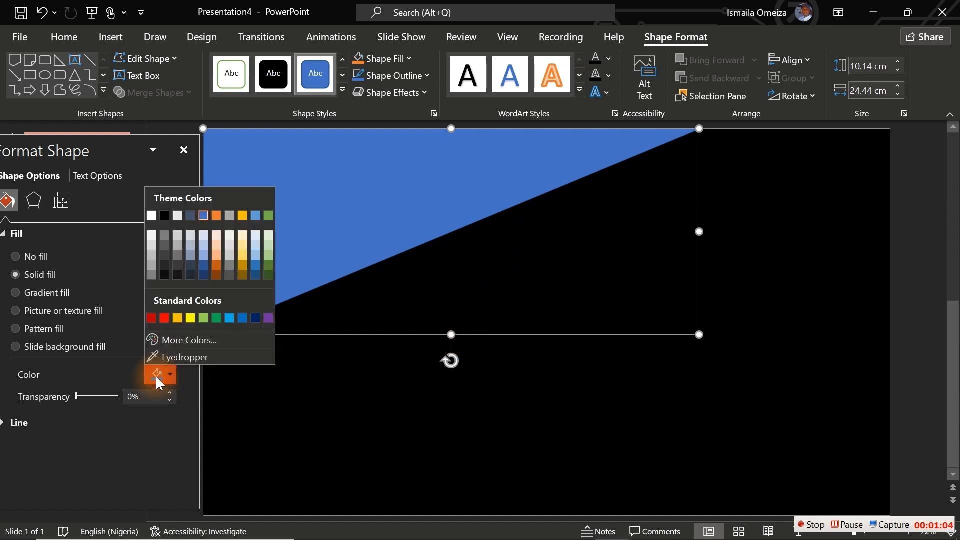
{"action": "left_click", "coordinate": [152, 215]}
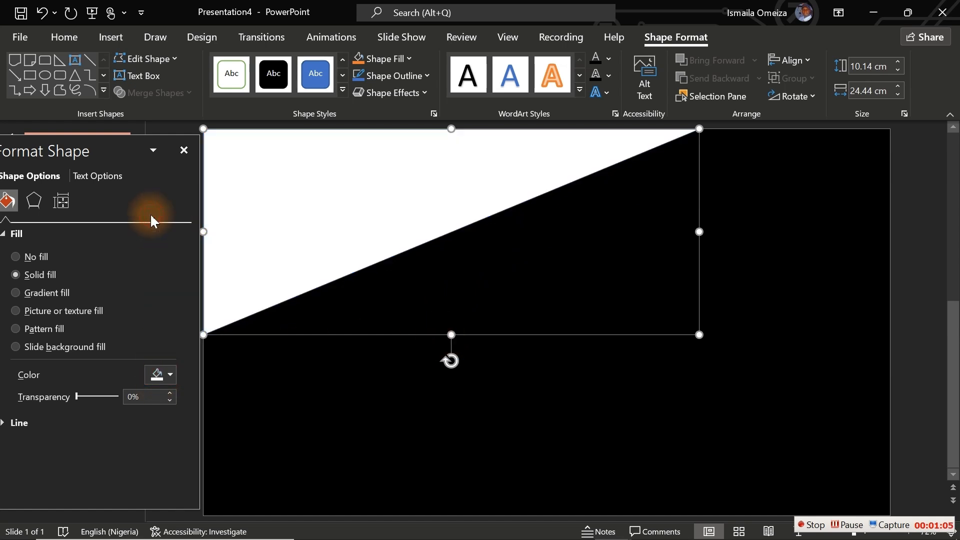
{"action": "left_click", "coordinate": [495, 450]}
{"action": "left_click", "coordinate": [437, 205]}
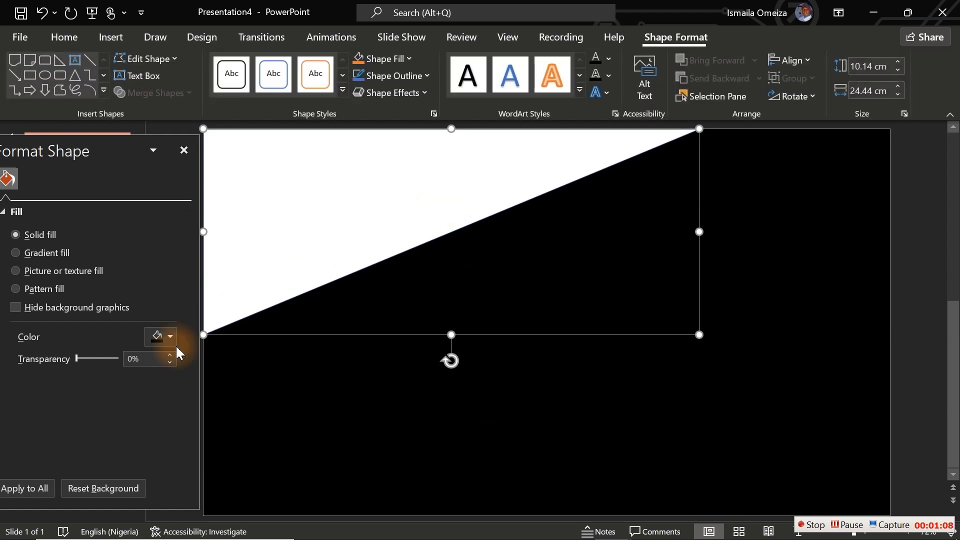
{"action": "left_click", "coordinate": [11, 424]}
{"action": "left_click", "coordinate": [15, 445]}
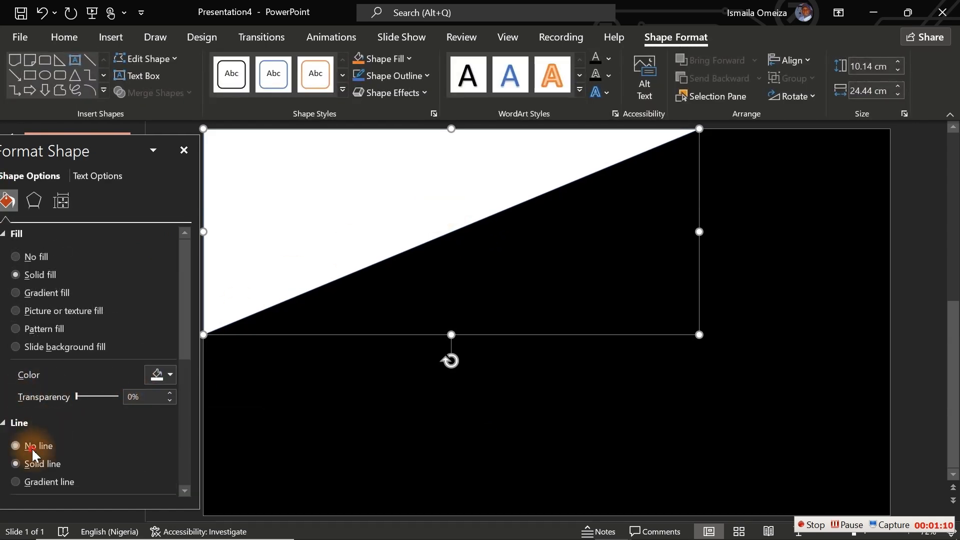
{"action": "left_click", "coordinate": [618, 414]}
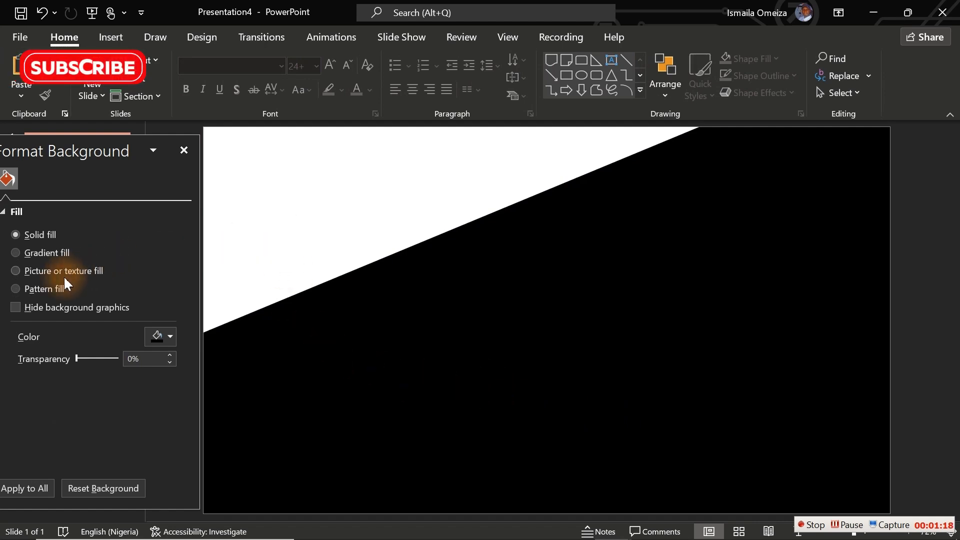
- Draw a rectangle about 4.8 cm high and 24.7 cm wide and place it near the slide's upper-right corner
{"action": "left_click", "coordinate": [570, 73]}
{"action": "left_click_drag", "start_coordinate": [266, 163], "coordinate": [767, 259]}
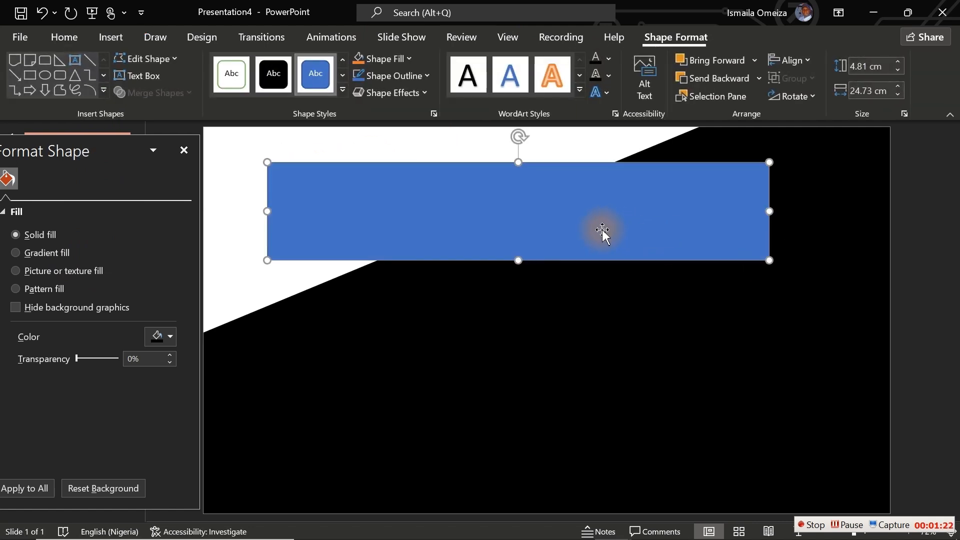
{"action": "left_click_drag", "start_coordinate": [602, 230], "coordinate": [702, 205]}
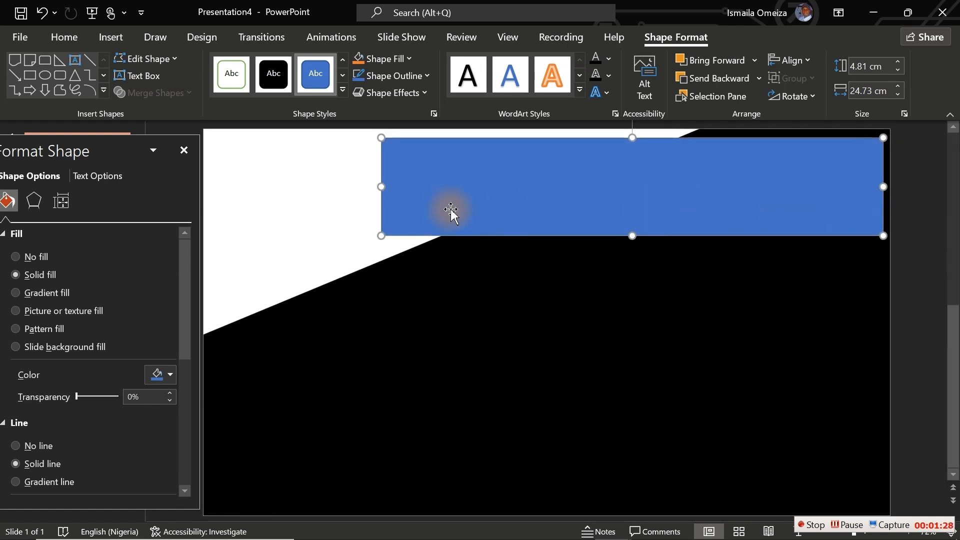
- Widen the rectangle to about 33.3 cm and center it horizontally on the slide
{"action": "left_click_drag", "start_coordinate": [383, 186], "coordinate": [208, 196]}
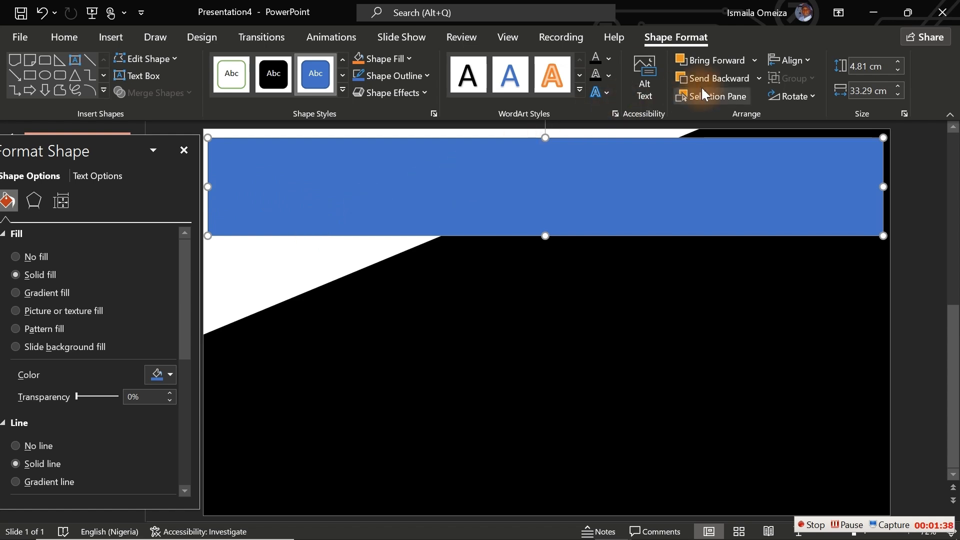
{"action": "left_click", "coordinate": [806, 60]}
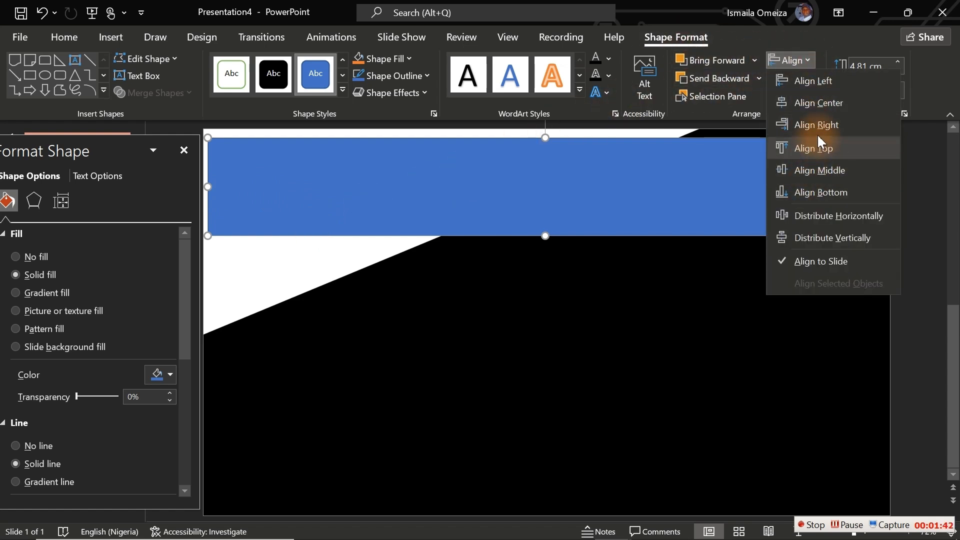
{"action": "left_click", "coordinate": [818, 103]}
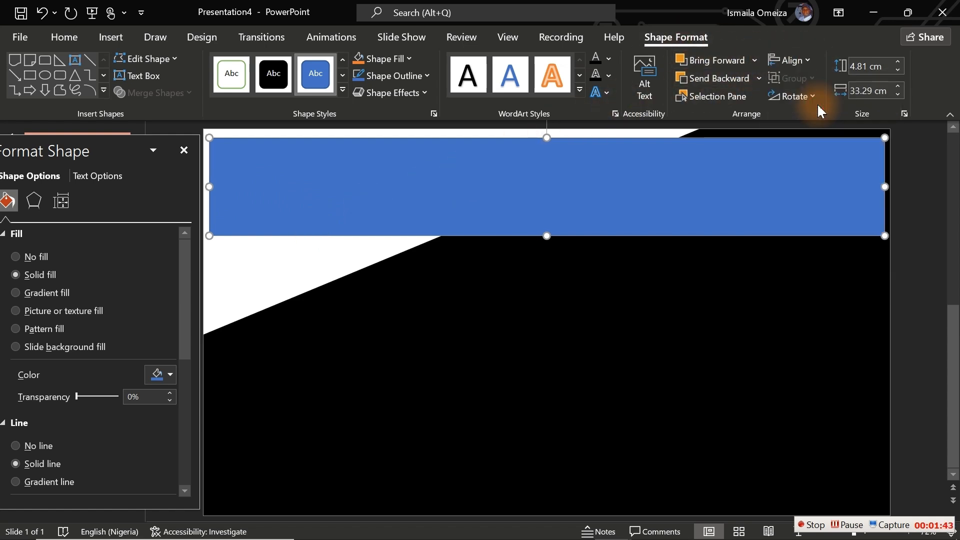
{"action": "left_click", "coordinate": [686, 290]}
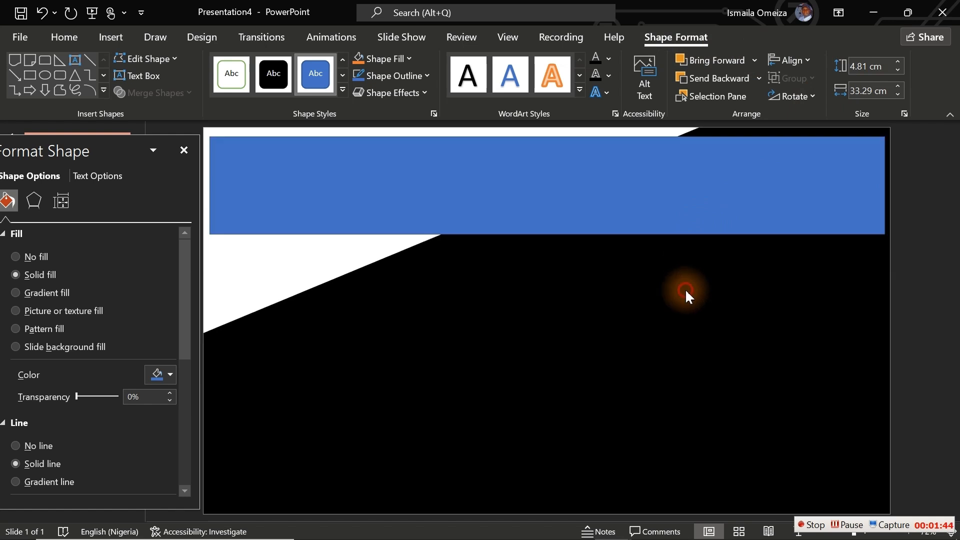
- Fill the header rectangle with the copied black and gold cracked-stone picture
{"action": "left_click", "coordinate": [610, 223]}
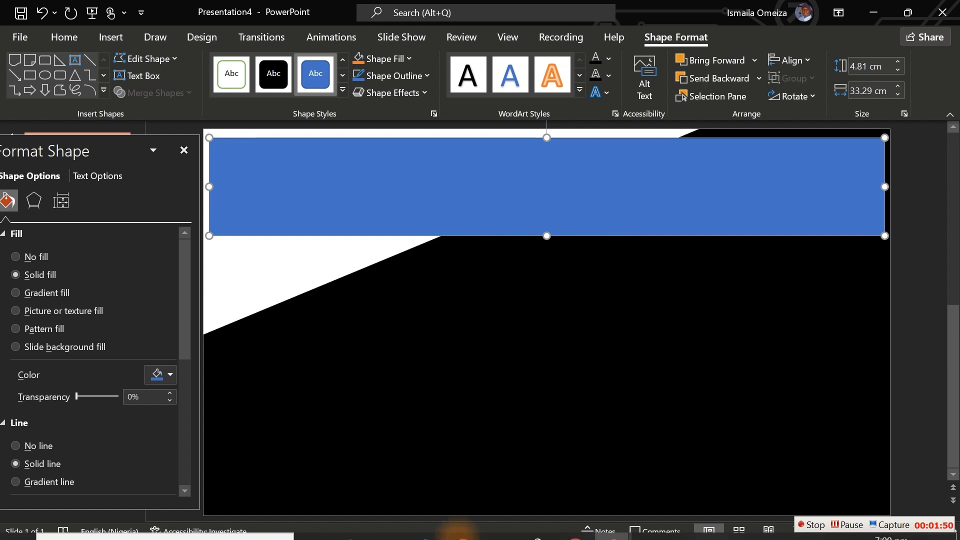
{"action": "left_click", "coordinate": [575, 531]}
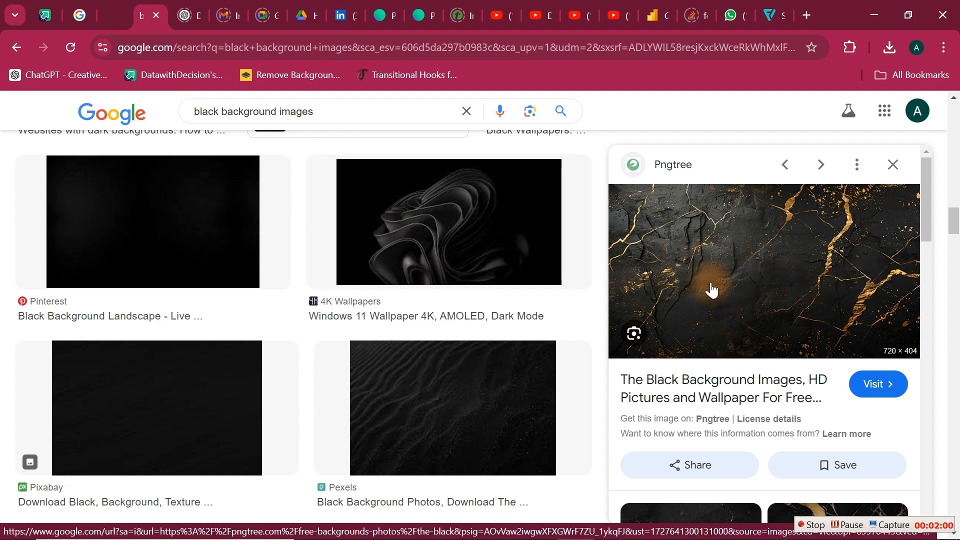
{"action": "left_click", "coordinate": [875, 15]}
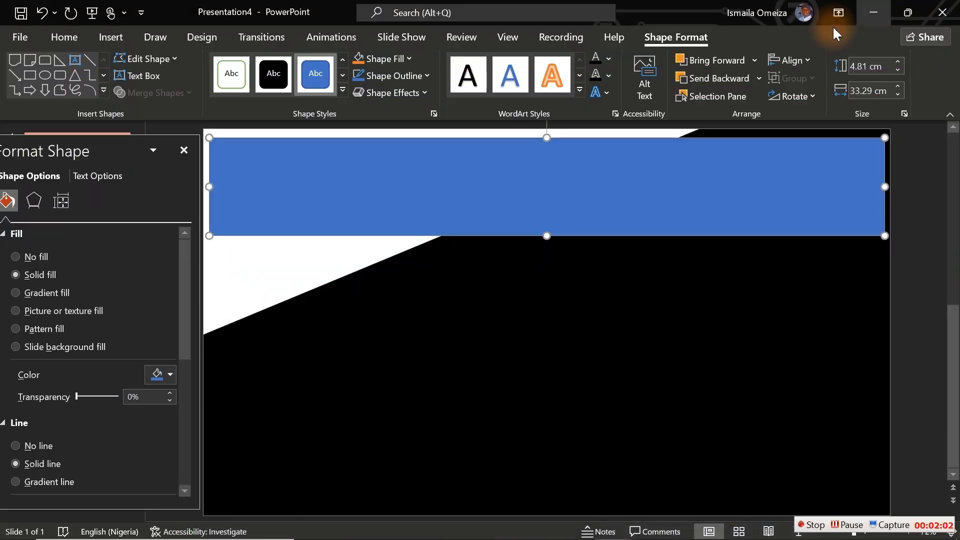
{"action": "left_click", "coordinate": [37, 314]}
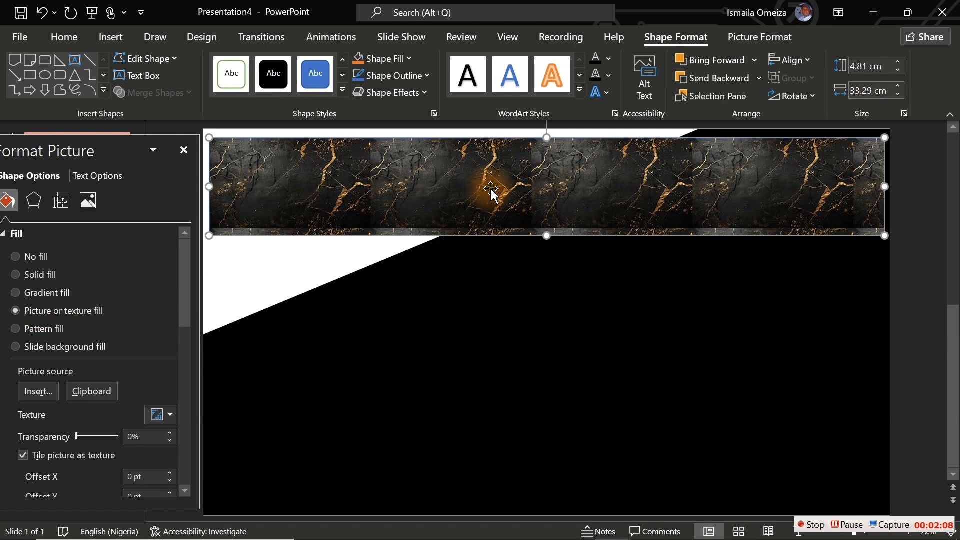
{"action": "left_click", "coordinate": [50, 392]}
{"action": "left_click", "coordinate": [370, 229]}
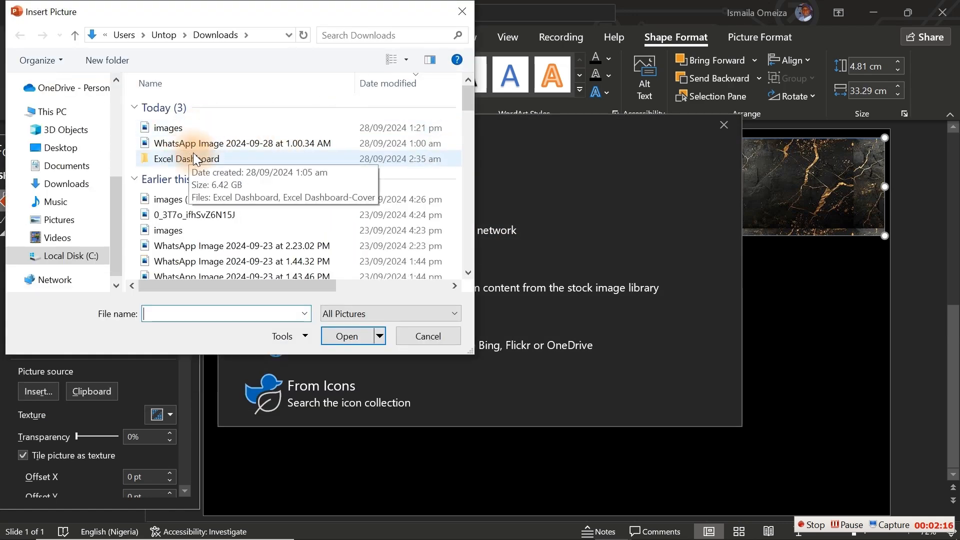
{"action": "left_click", "coordinate": [472, 12]}
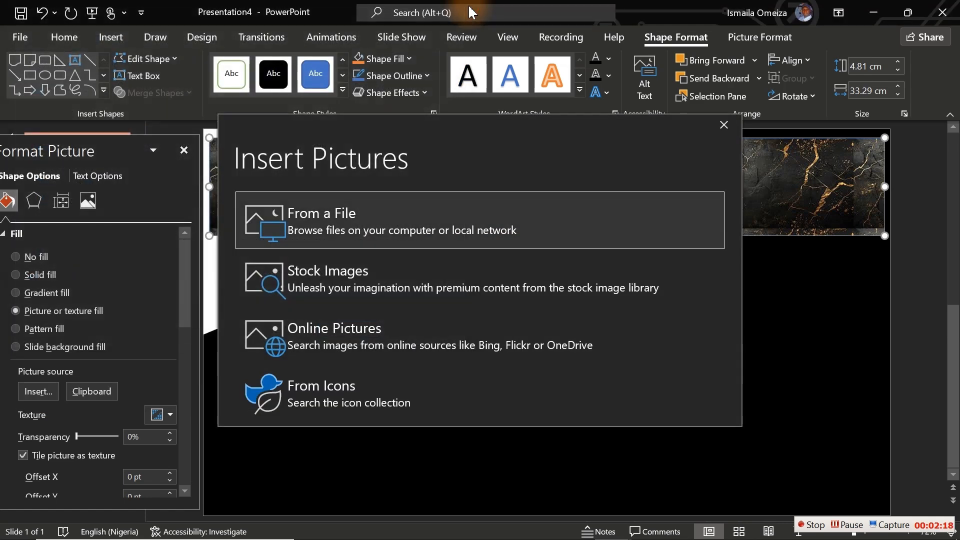
{"action": "left_click", "coordinate": [725, 124]}
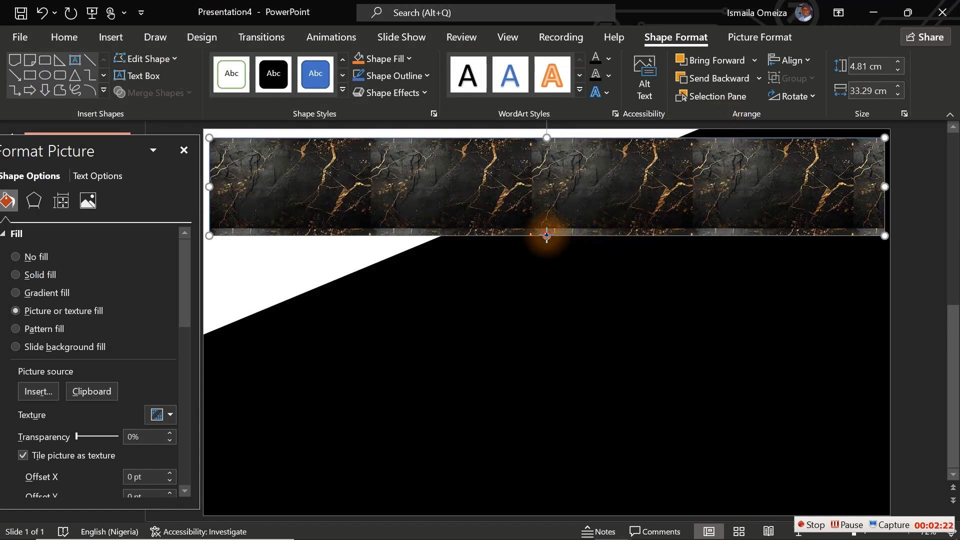
- Reduce the header rectangle's height to about 4.4 cm and remove its outline
{"action": "left_click_drag", "start_coordinate": [547, 234], "coordinate": [547, 228]}
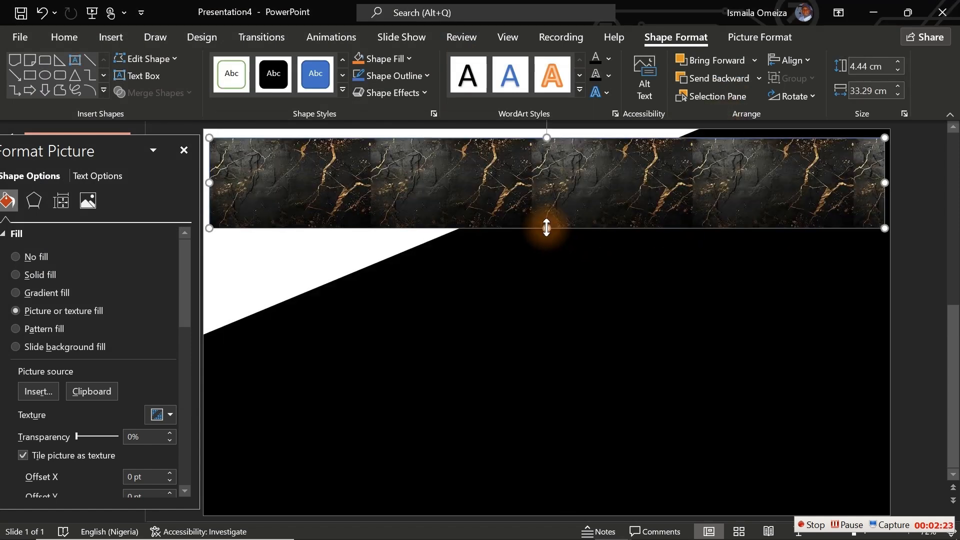
{"action": "left_click", "coordinate": [594, 303]}
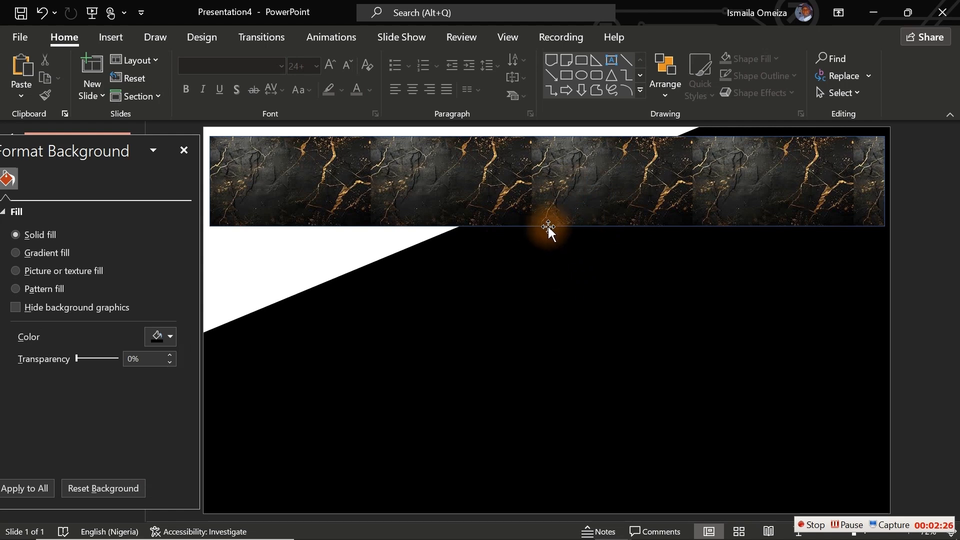
{"action": "left_click", "coordinate": [590, 225]}
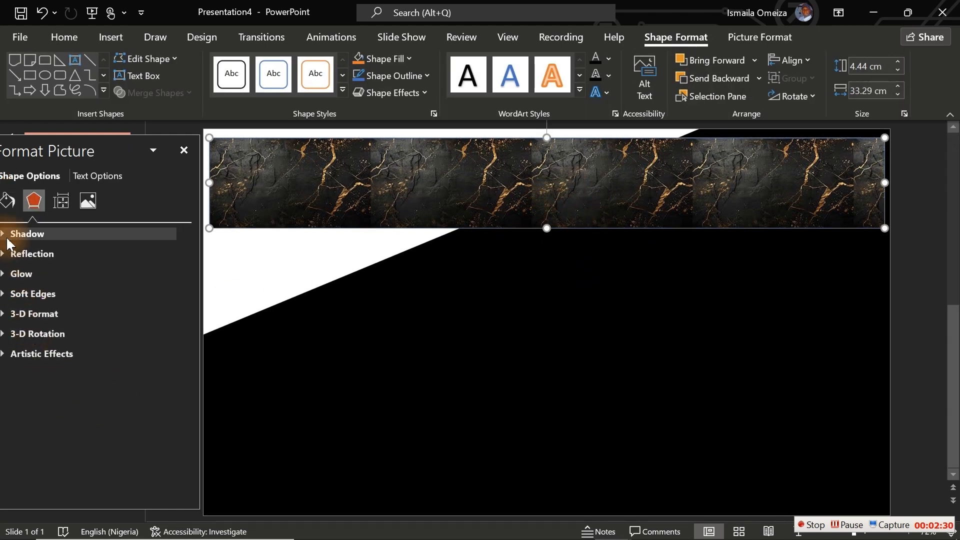
{"action": "left_click", "coordinate": [7, 202]}
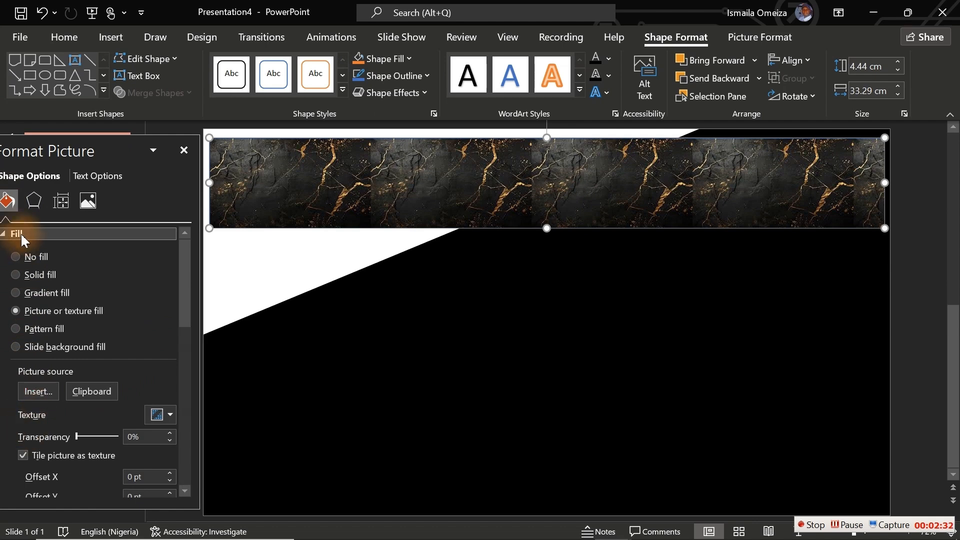
{"action": "left_click", "coordinate": [15, 234]}
{"action": "left_click", "coordinate": [16, 277]}
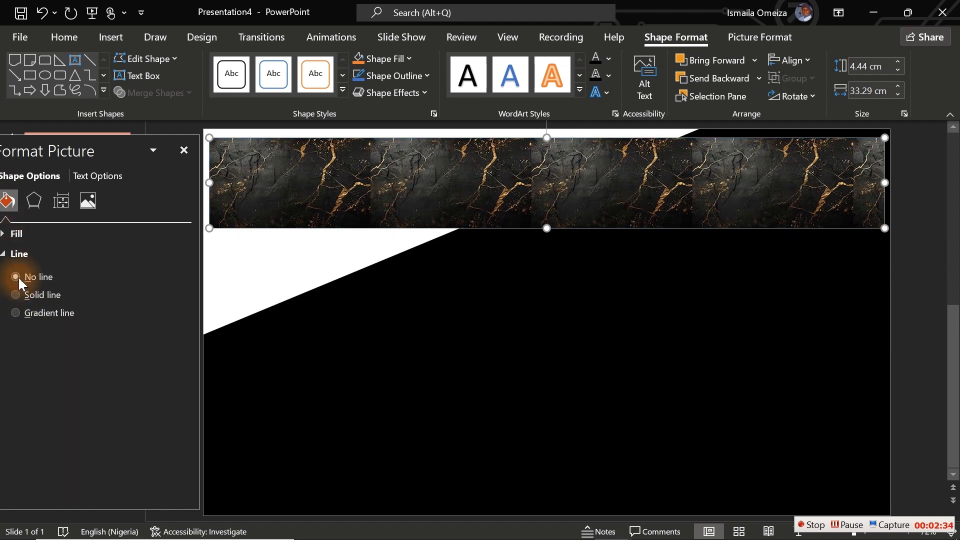
{"action": "left_click", "coordinate": [511, 339]}
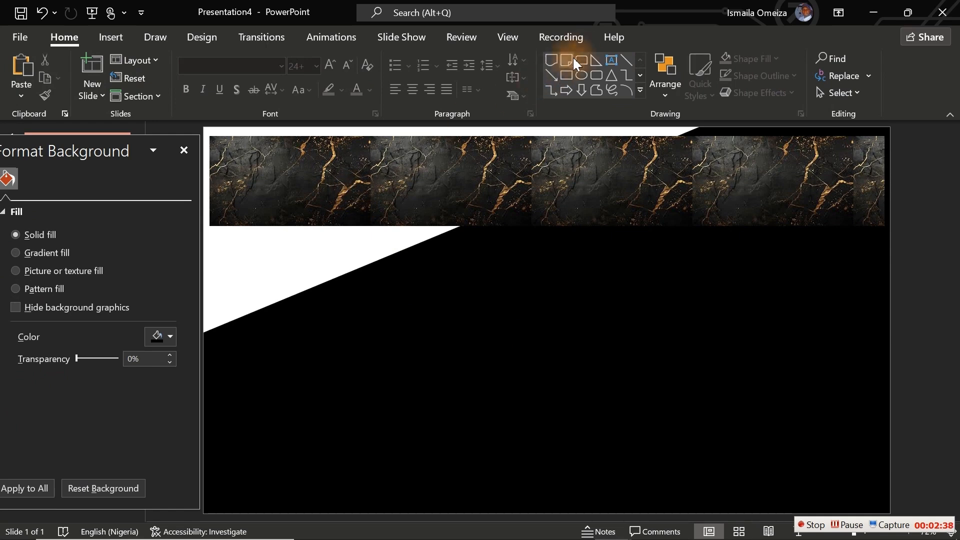
{"action": "left_click", "coordinate": [569, 73]}
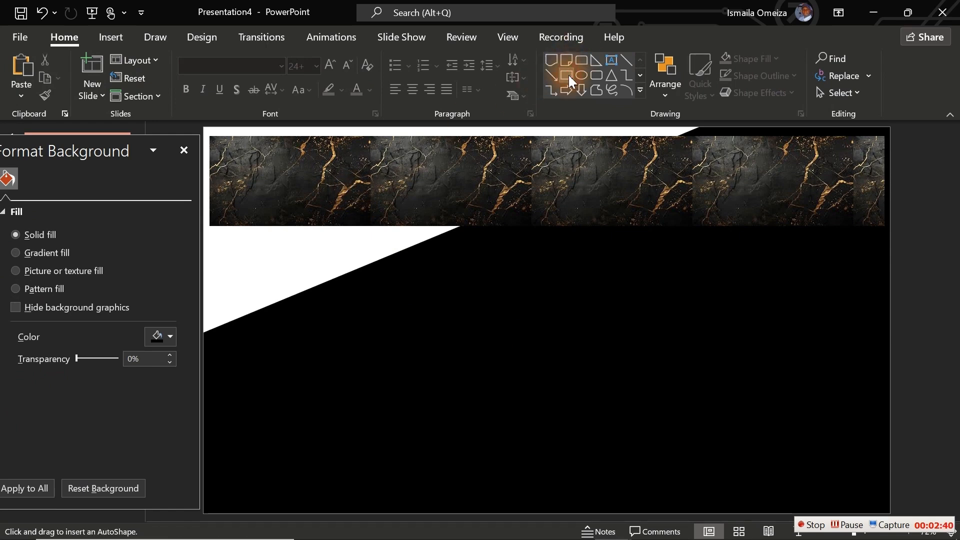
{"action": "left_click", "coordinate": [538, 185]}
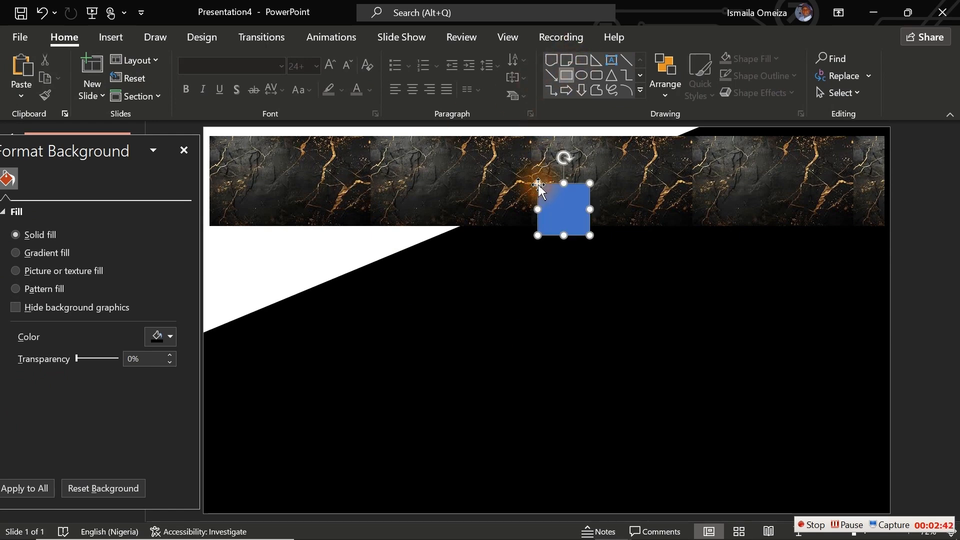
{"action": "key", "text": "Delete"}
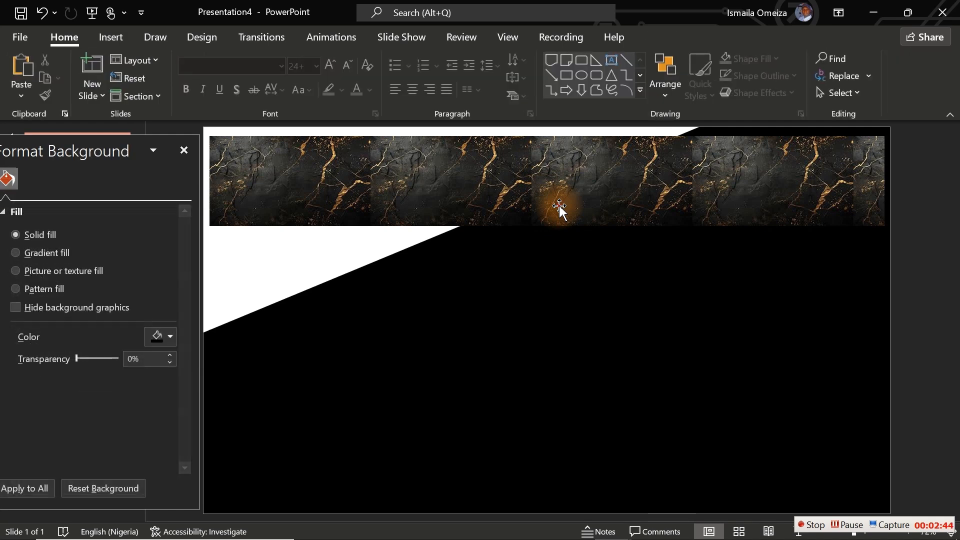
- Duplicate the picture-filled header rectangle and place the copy below it, aligned with its side edges
{"action": "left_click", "coordinate": [559, 206]}
{"action": "key", "text": "ctrl+d"}
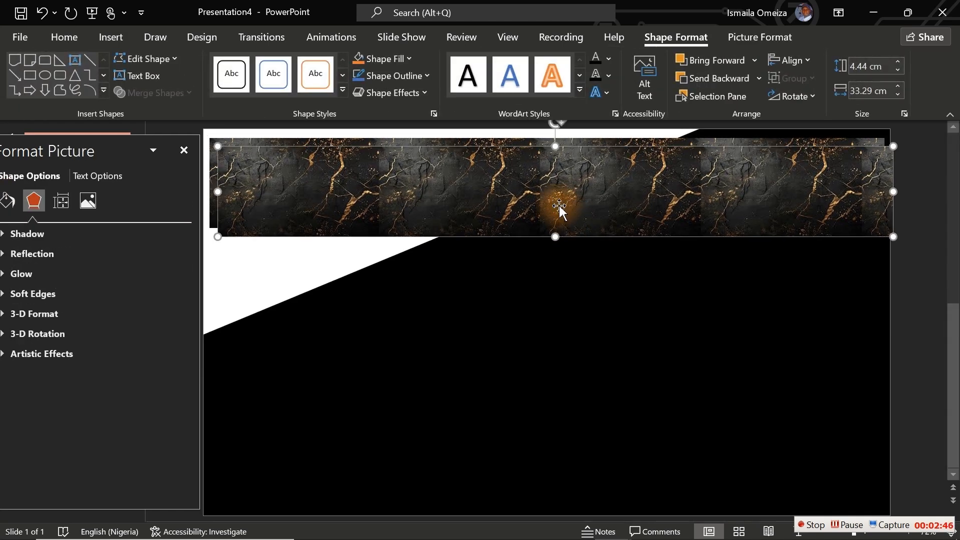
{"action": "left_click_drag", "start_coordinate": [559, 205], "coordinate": [550, 310]}
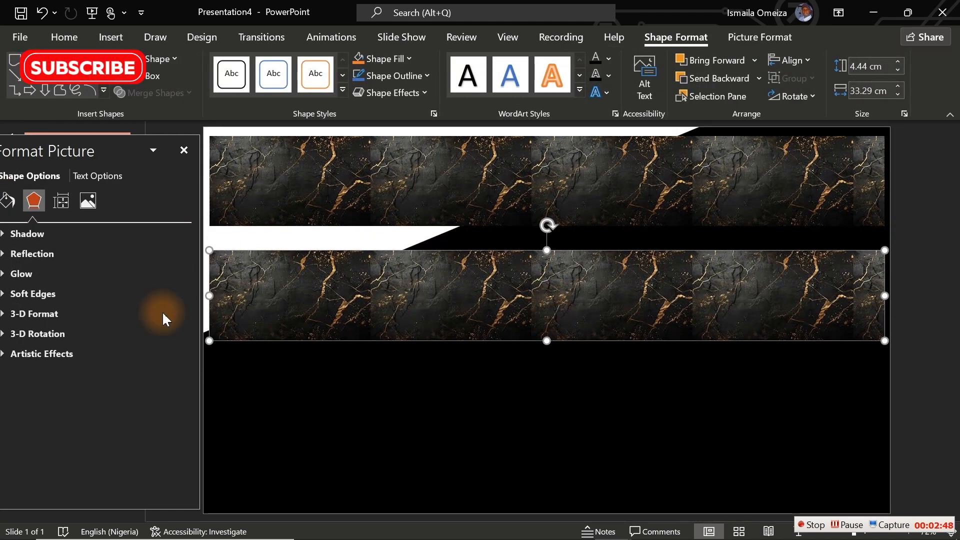
- Change the lower copy of the header to a solid light blue fill
{"action": "left_click", "coordinate": [8, 201]}
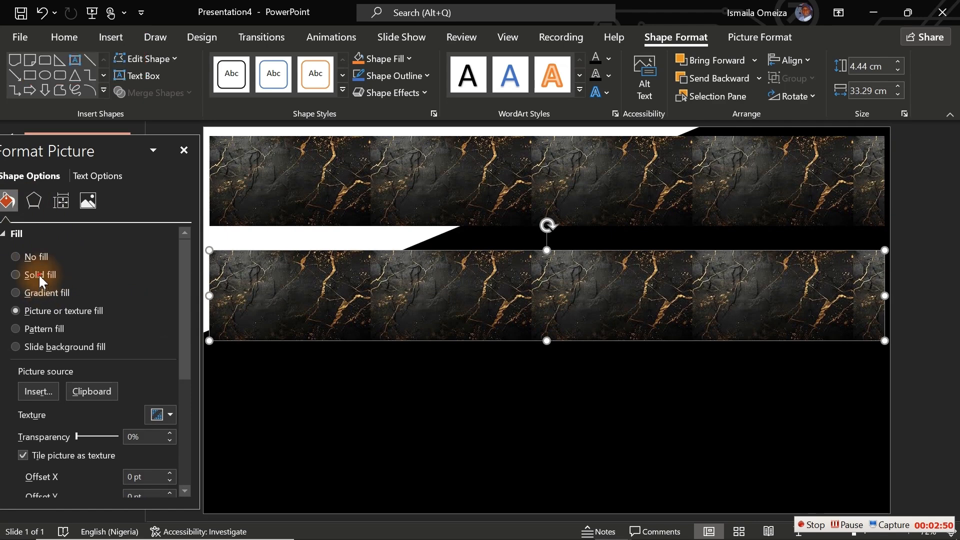
{"action": "left_click", "coordinate": [39, 275]}
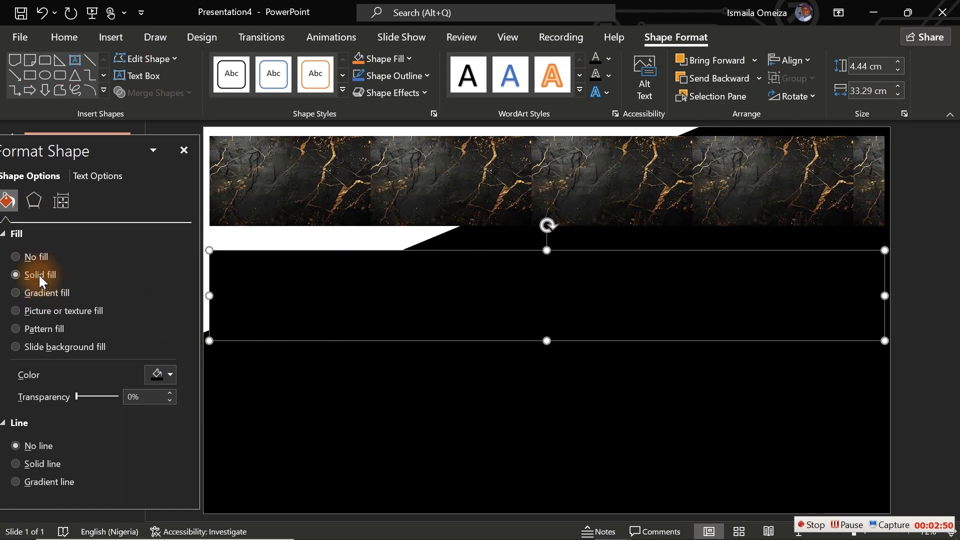
{"action": "left_click", "coordinate": [173, 380]}
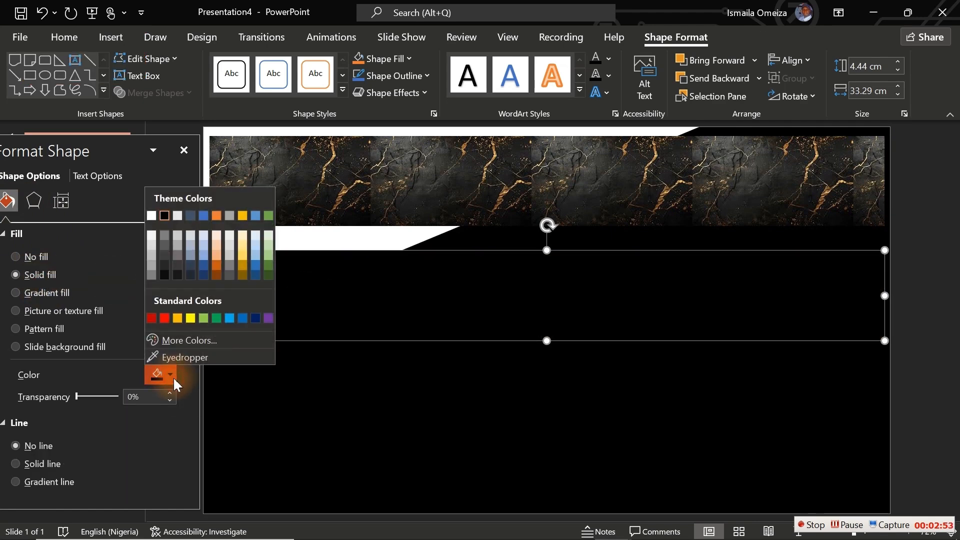
{"action": "left_click", "coordinate": [203, 256]}
- Duplicate the light blue rectangle and place the copy below it with an equal gap
{"action": "left_click", "coordinate": [400, 289]}
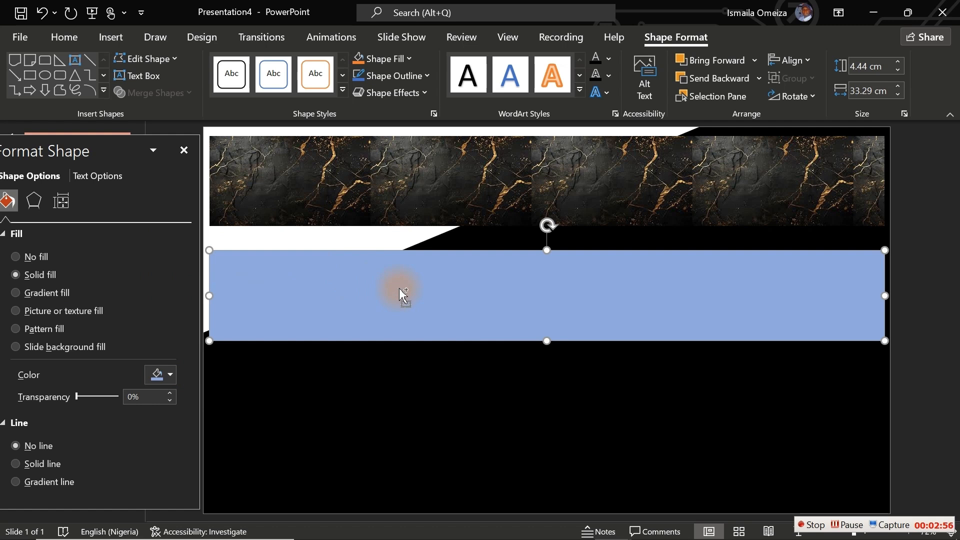
{"action": "key", "text": "ctrl+d"}
{"action": "left_click", "coordinate": [450, 311]}
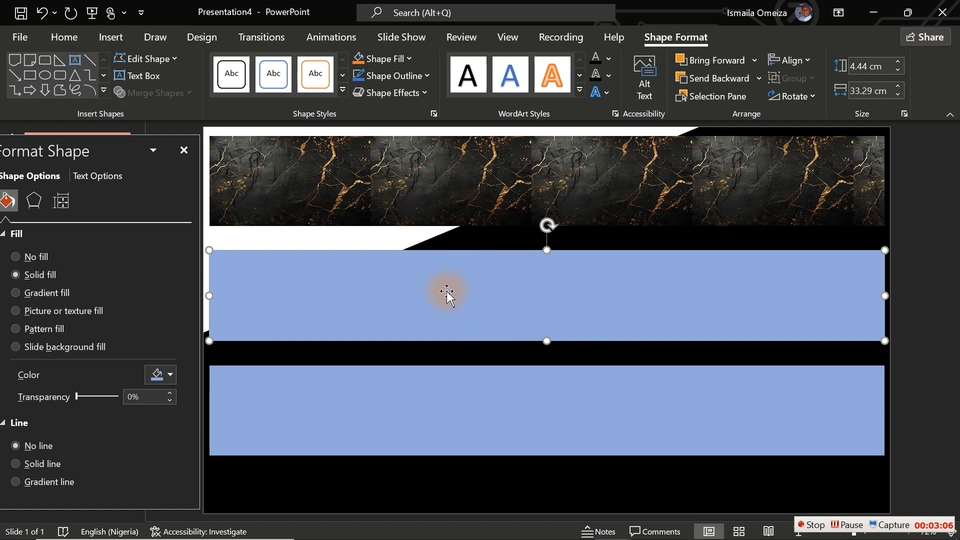
- Fill the middle rectangle with a dark color sampled from the header picture using the Eyedropper, and move it flush beneath the header
{"action": "left_click", "coordinate": [64, 37]}
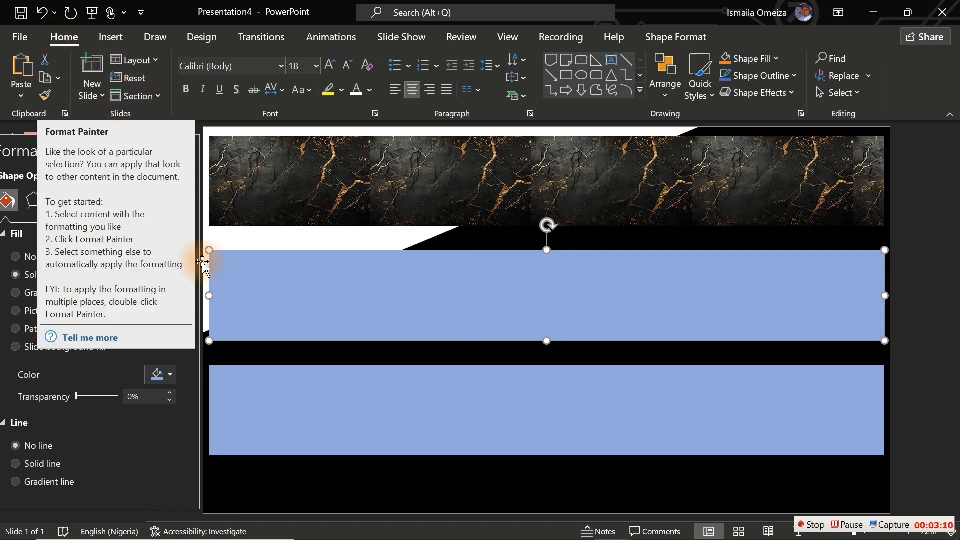
{"action": "left_click", "coordinate": [167, 372]}
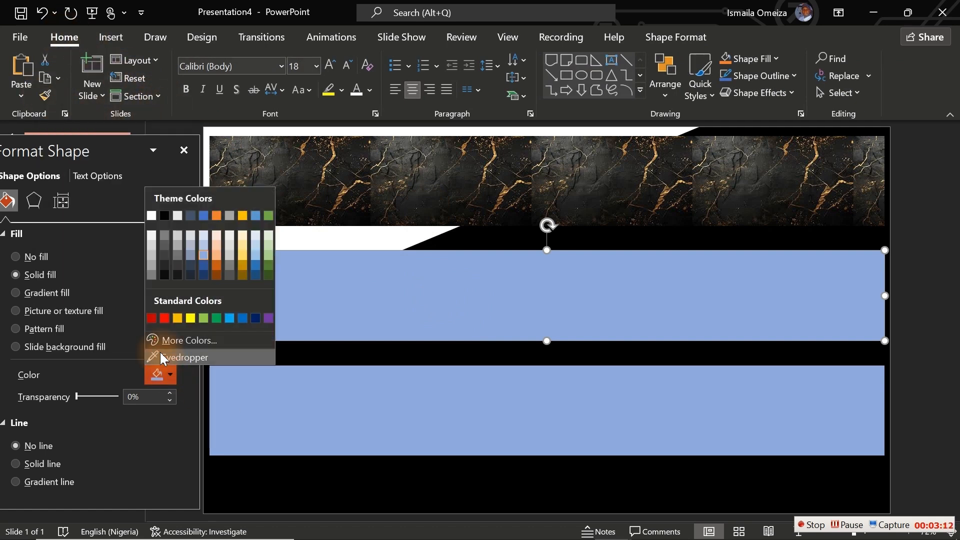
{"action": "left_click", "coordinate": [163, 357]}
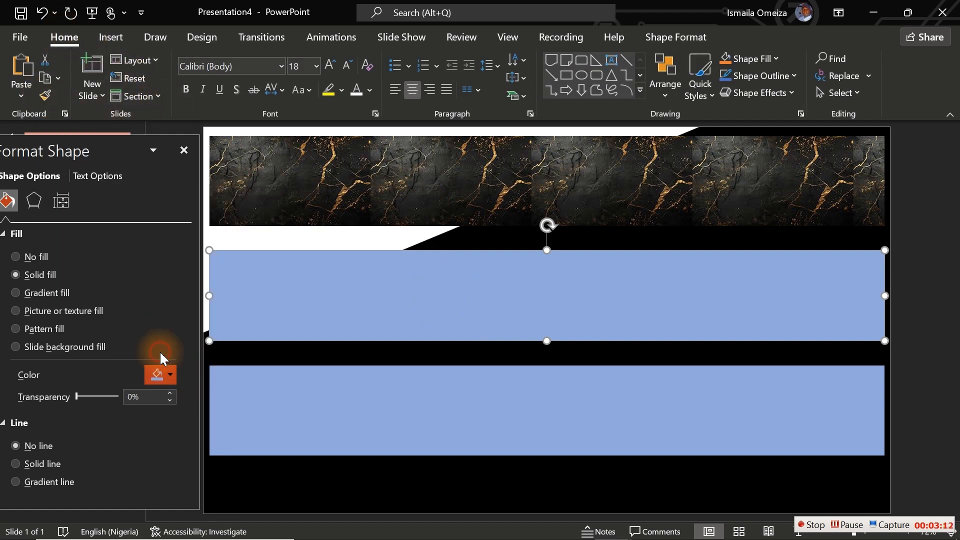
{"action": "left_click", "coordinate": [427, 218]}
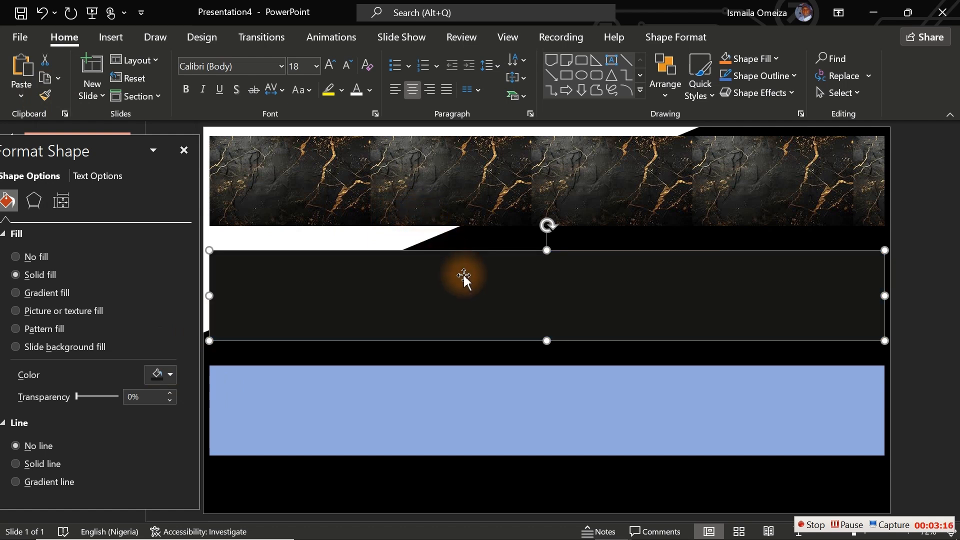
{"action": "left_click_drag", "start_coordinate": [464, 276], "coordinate": [464, 250]}
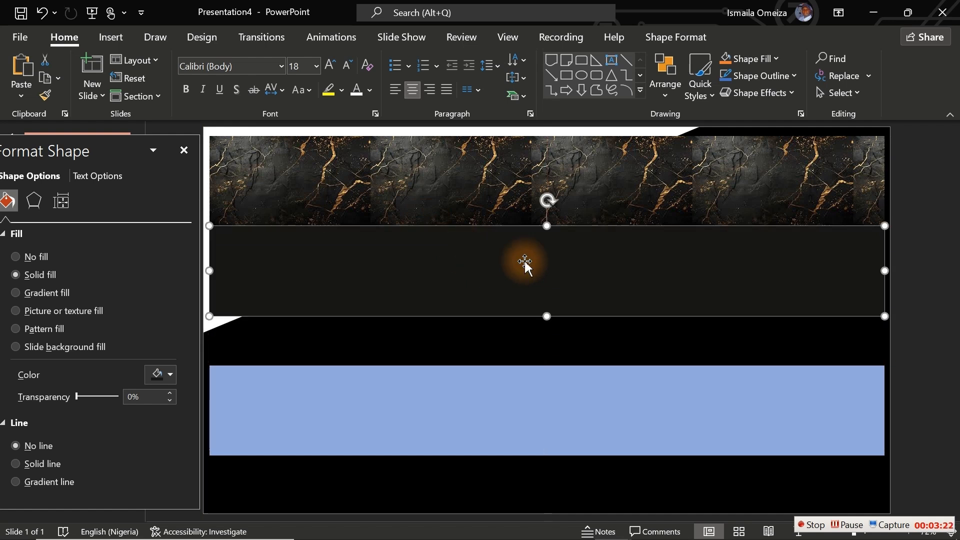
{"action": "left_click", "coordinate": [652, 343]}
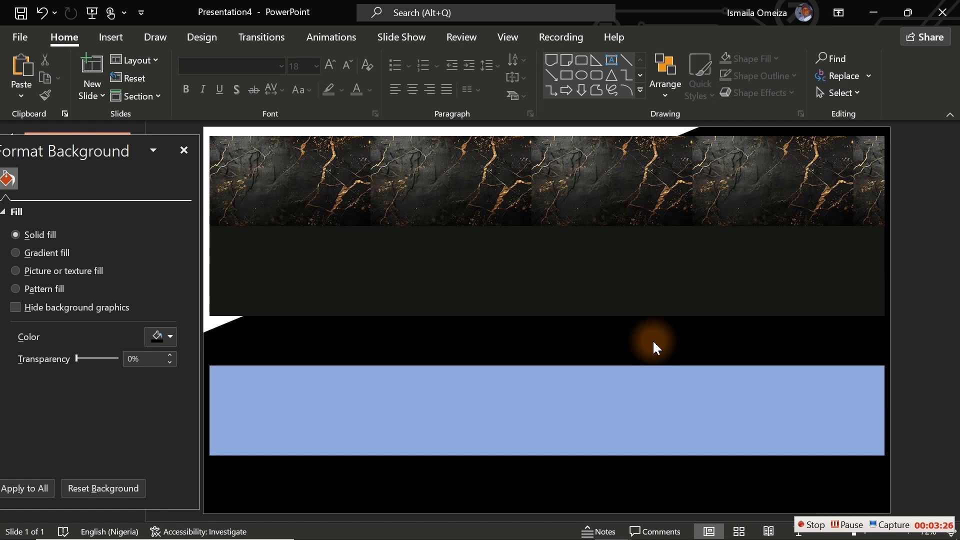
- Fill the remaining blue rectangle with solid light gray and move it exactly over the picture header
{"action": "left_click", "coordinate": [572, 407]}
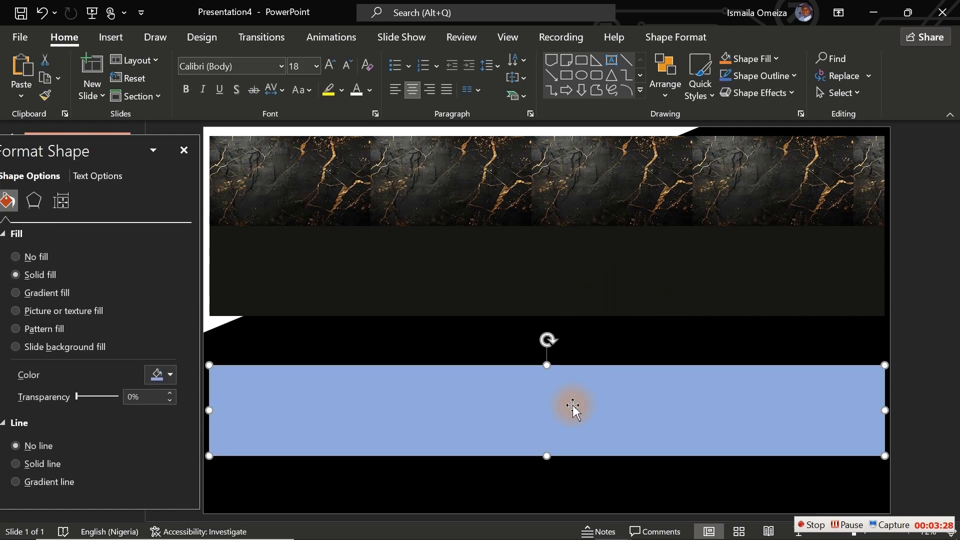
{"action": "left_click", "coordinate": [166, 376]}
{"action": "left_click", "coordinate": [152, 220]}
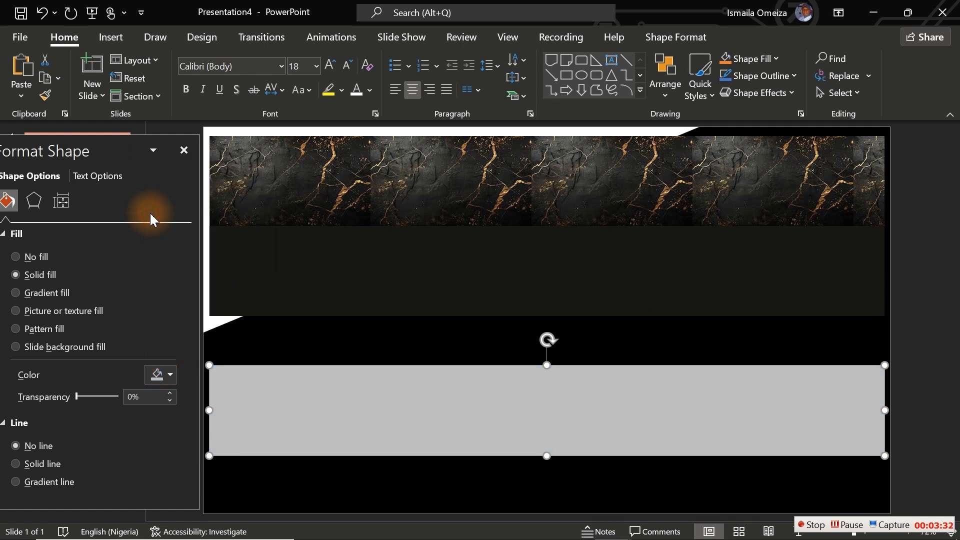
{"action": "left_click", "coordinate": [501, 412]}
{"action": "left_click_drag", "start_coordinate": [501, 412], "coordinate": [504, 185]}
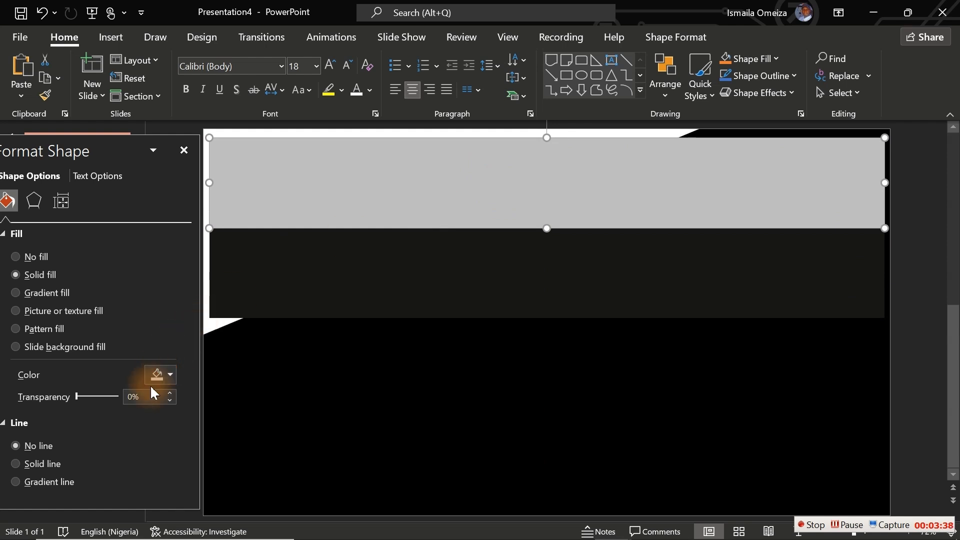
- Set the fill transparency of the gray rectangle over the header to 74%
{"action": "left_click", "coordinate": [131, 396]}
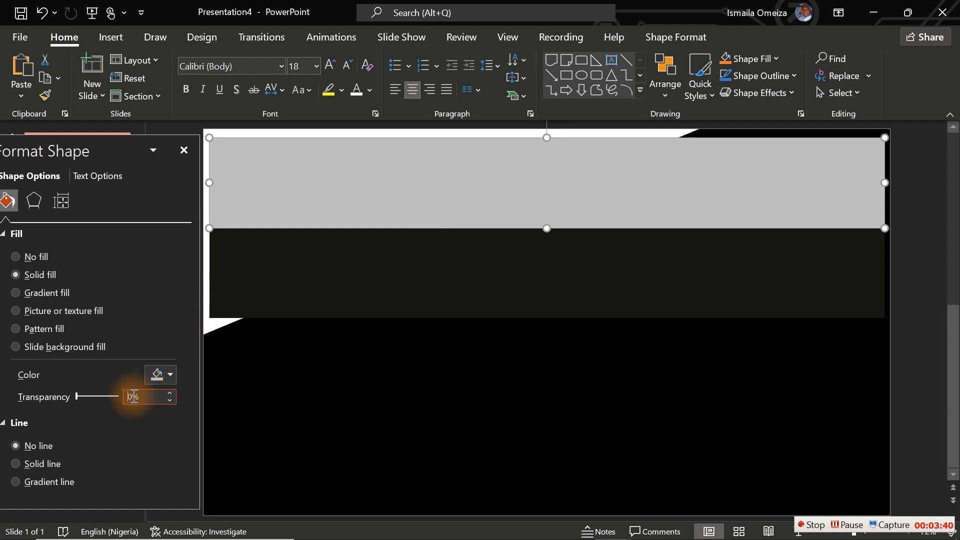
{"action": "type", "text": "7"}
{"action": "key", "text": "Return"}
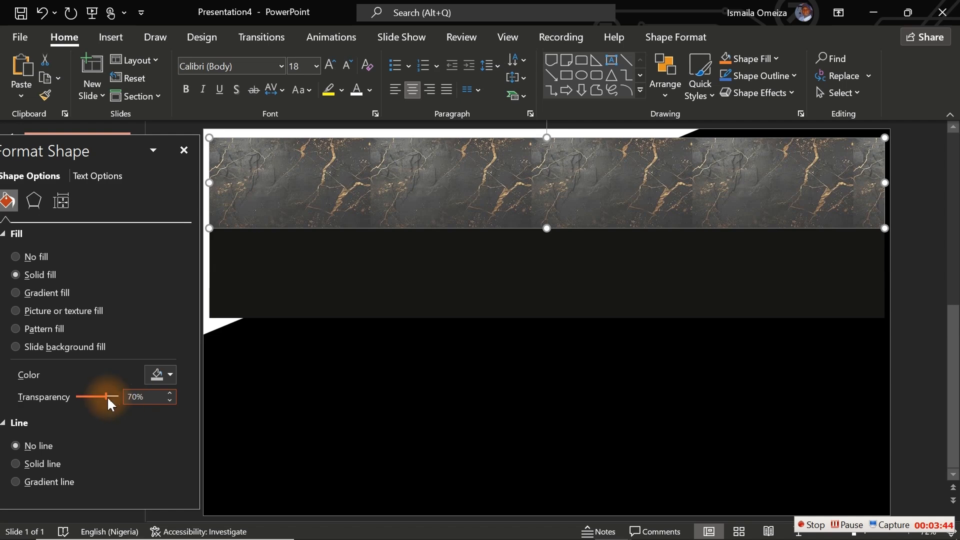
{"action": "mouse_move", "coordinate": [101, 396]}
{"action": "left_mouse_down"}
{"action": "mouse_move", "coordinate": [85, 397]}
{"action": "mouse_move", "coordinate": [109, 397]}
{"action": "left_mouse_up"}
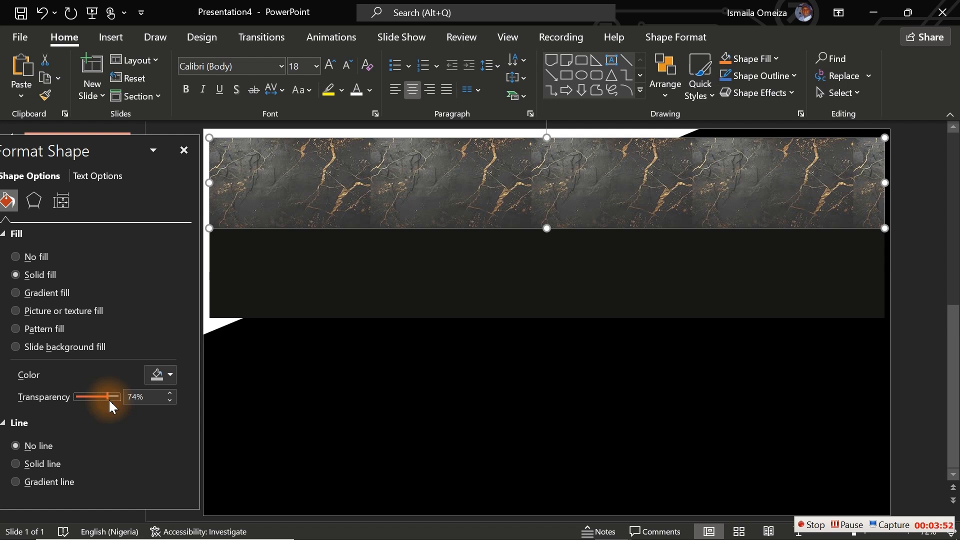
- Draw a rectangle about 9.62 × 33.29 cm across the lower slide below the dark band, filled solid light gray with no outline
{"action": "left_click", "coordinate": [343, 446]}
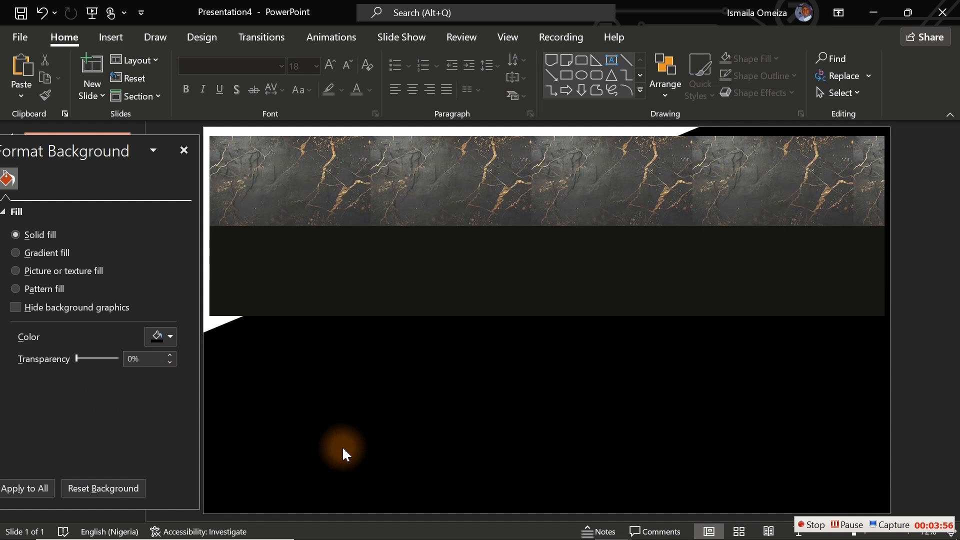
{"action": "left_click", "coordinate": [466, 273]}
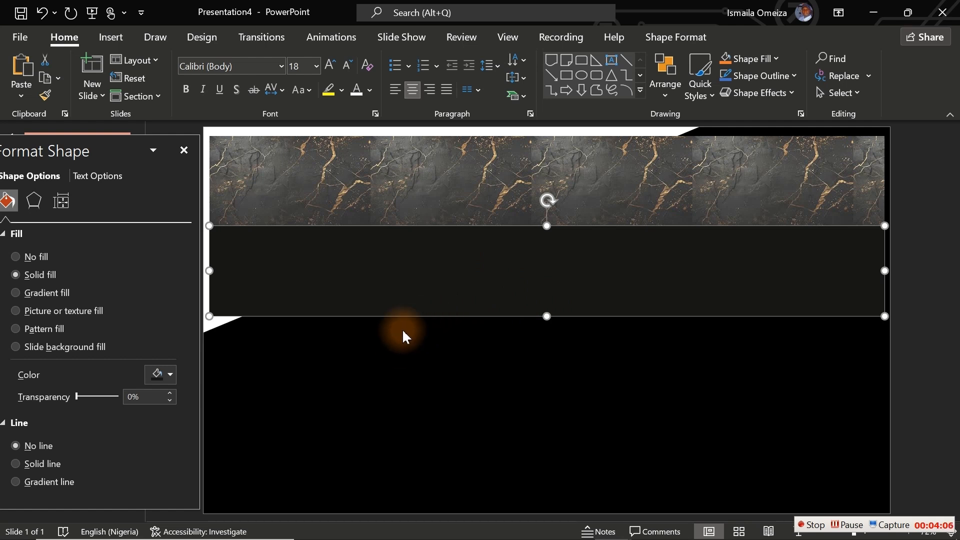
{"action": "left_click", "coordinate": [566, 76]}
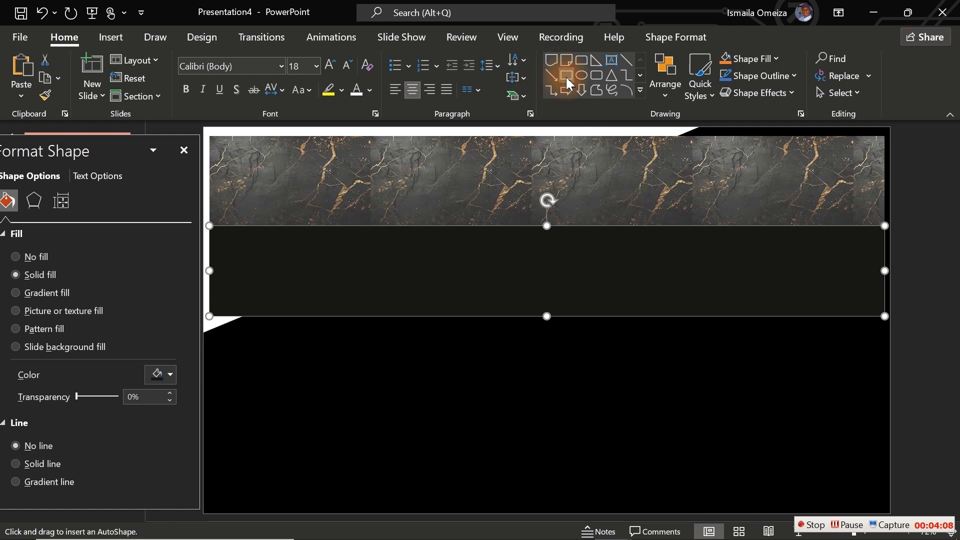
{"action": "left_click_drag", "start_coordinate": [210, 314], "coordinate": [885, 509]}
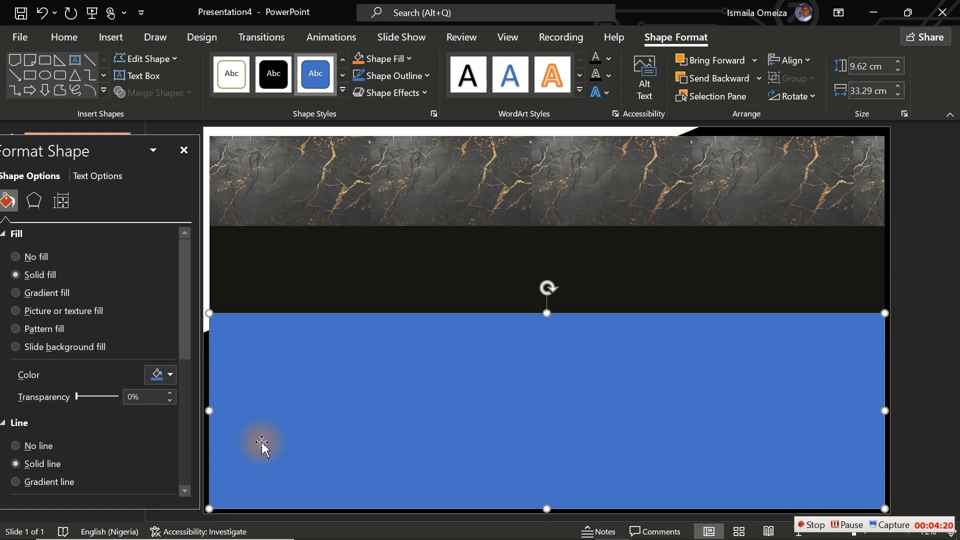
{"action": "left_click", "coordinate": [162, 375]}
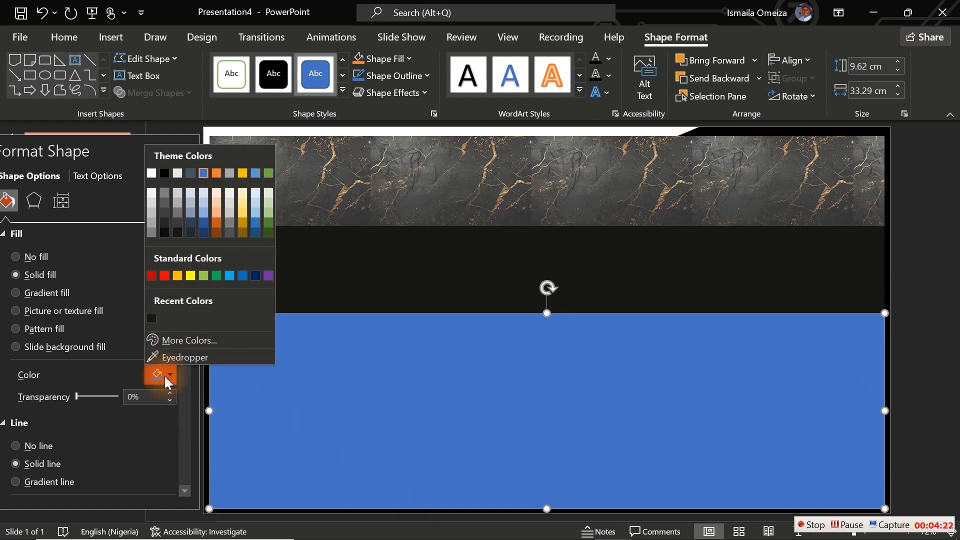
{"action": "left_click", "coordinate": [153, 205]}
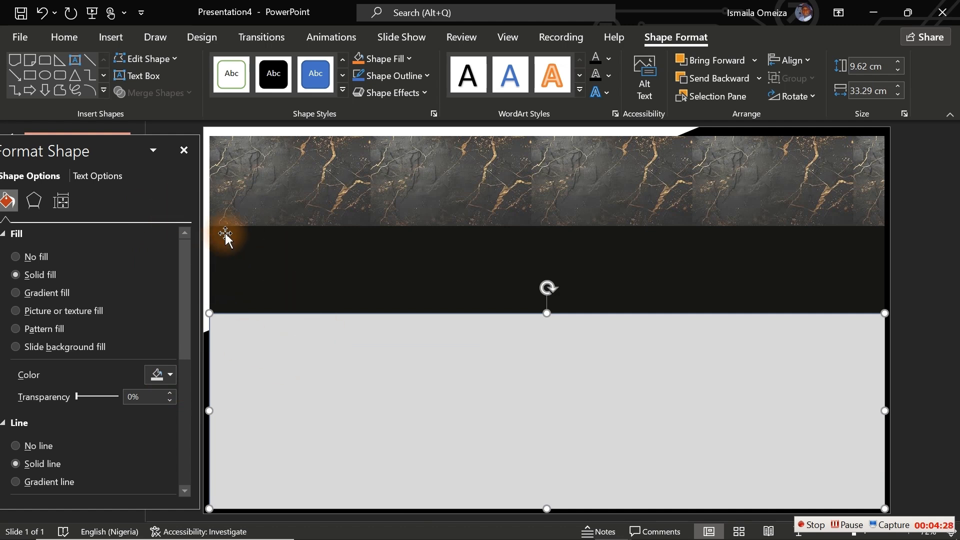
{"action": "left_click", "coordinate": [28, 449]}
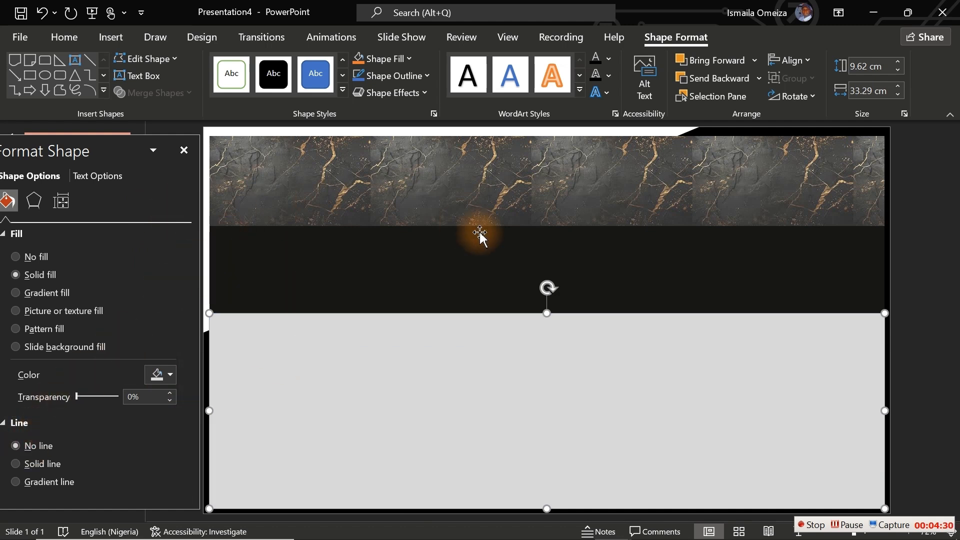
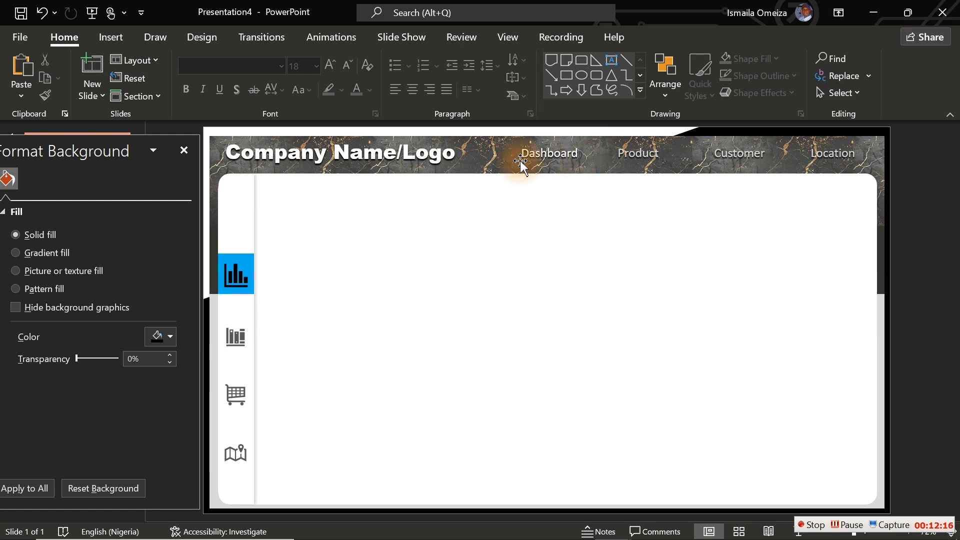
- Draw a thin underline rectangle about 0.13 × 2.82 cm beneath the Dashboard label, filled light blue with no outline
{"action": "left_click", "coordinate": [567, 76]}
{"action": "mouse_move", "coordinate": [516, 205]}
{"action": "left_mouse_down"}
{"action": "mouse_move", "coordinate": [579, 217]}
{"action": "mouse_move", "coordinate": [566, 160]}
{"action": "left_mouse_up"}
{"action": "left_click", "coordinate": [164, 375]}
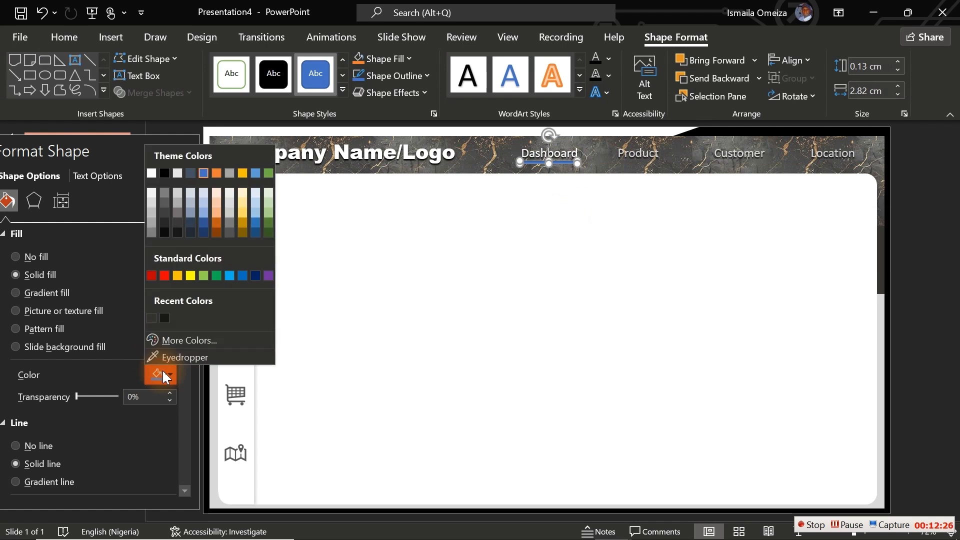
{"action": "left_click", "coordinate": [229, 276]}
{"action": "left_click", "coordinate": [233, 276]}
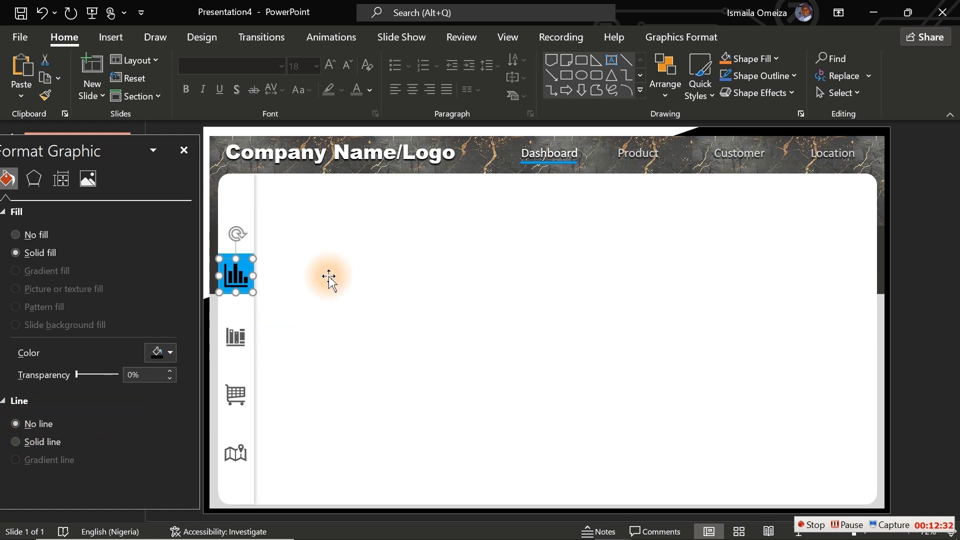
{"action": "left_click", "coordinate": [550, 163]}
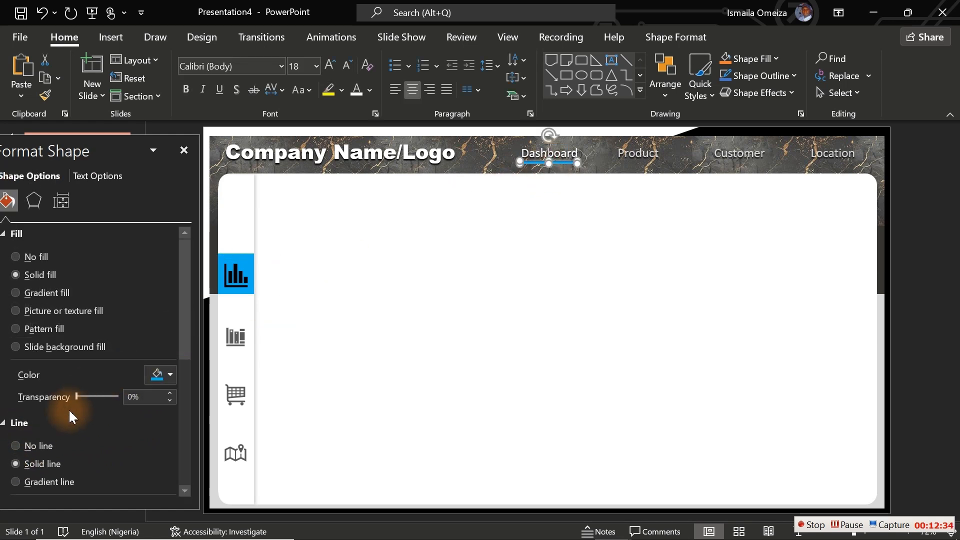
{"action": "left_click", "coordinate": [46, 445]}
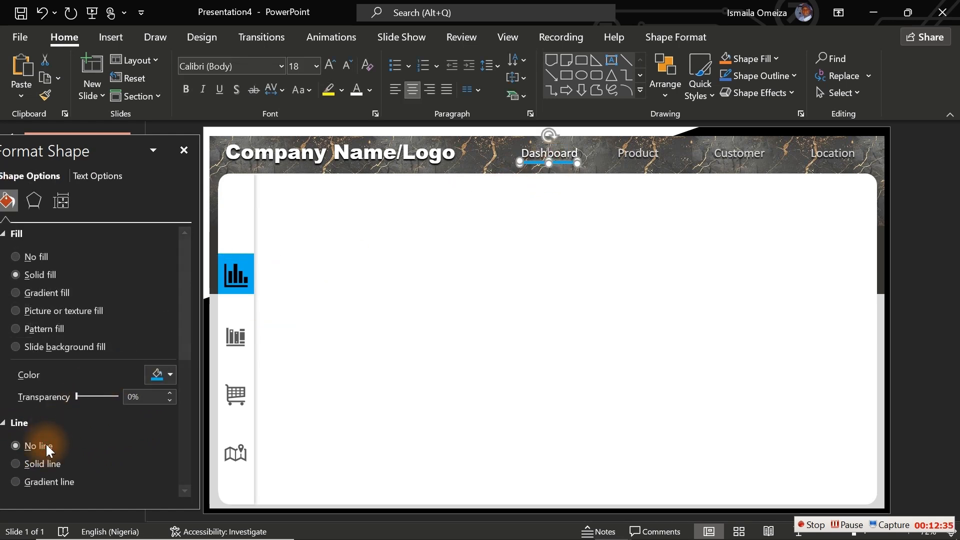
{"action": "left_click", "coordinate": [947, 218]}
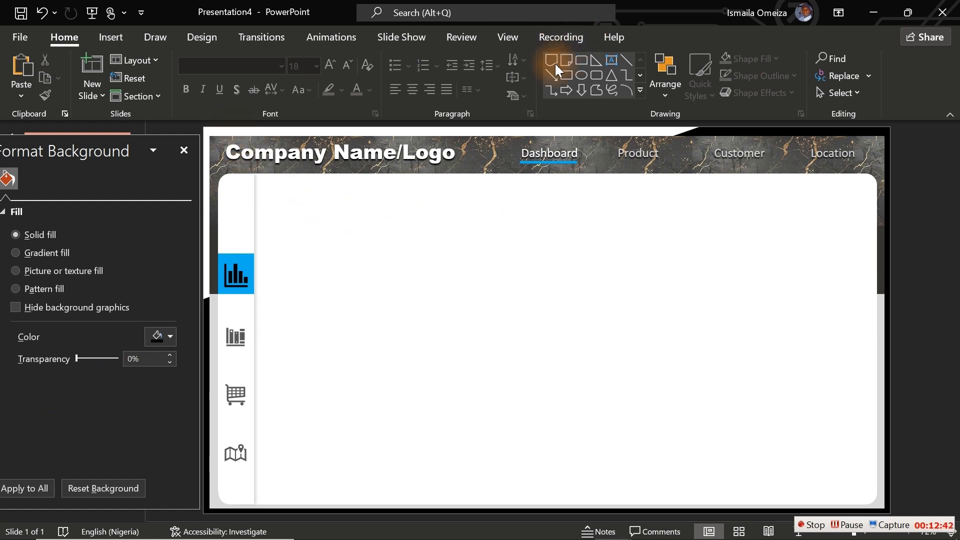
- Draw a slightly rounded rectangle about 4.39 × 18.34 cm in the upper-left of the white content panel, beside the icon sidebar
{"action": "left_click", "coordinate": [597, 74]}
{"action": "left_click_drag", "start_coordinate": [279, 205], "coordinate": [520, 294]}
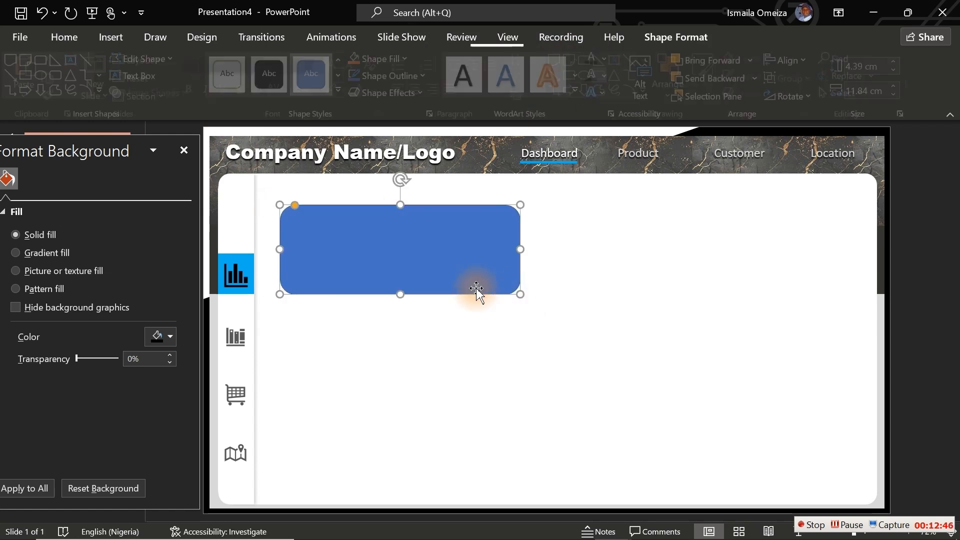
{"action": "left_click_drag", "start_coordinate": [297, 207], "coordinate": [289, 205]}
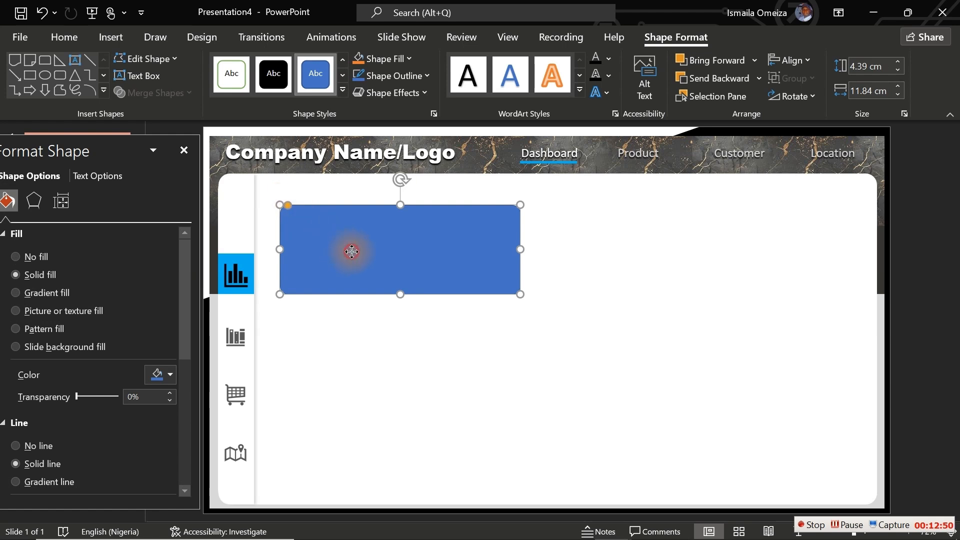
{"action": "left_click_drag", "start_coordinate": [349, 250], "coordinate": [332, 228]}
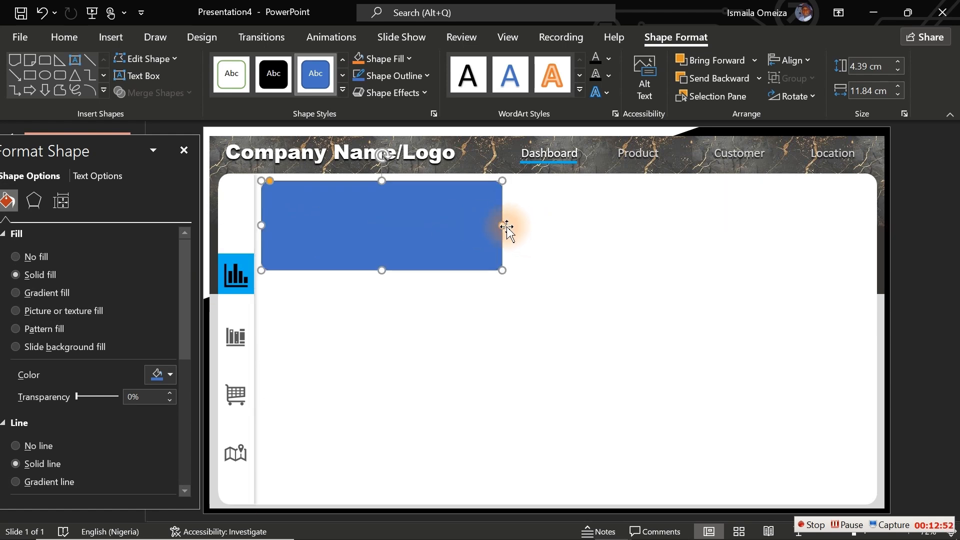
{"action": "left_click_drag", "start_coordinate": [505, 226], "coordinate": [635, 237]}
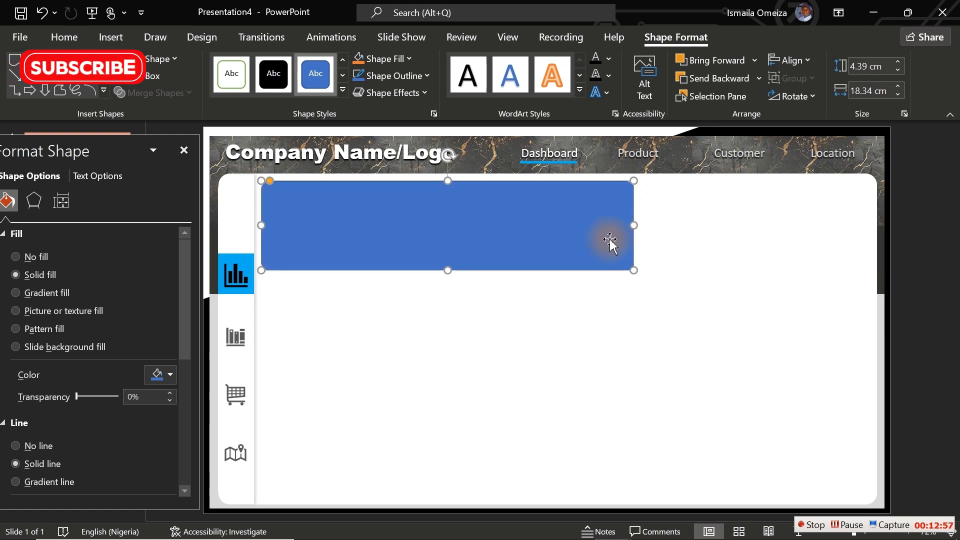
- Fill the new rounded rectangle with white and remove its outline
{"action": "left_click", "coordinate": [167, 376]}
{"action": "left_click", "coordinate": [152, 173]}
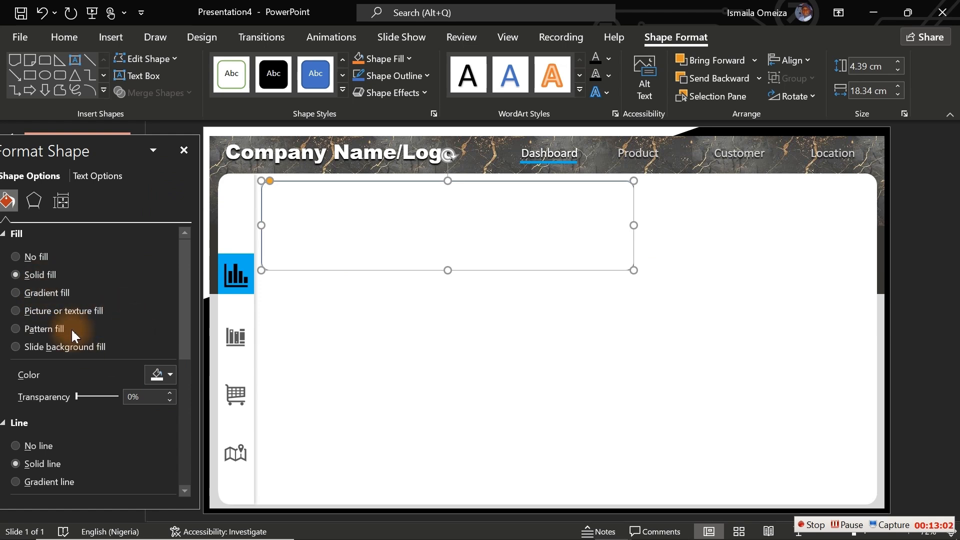
{"action": "left_click", "coordinate": [35, 444]}
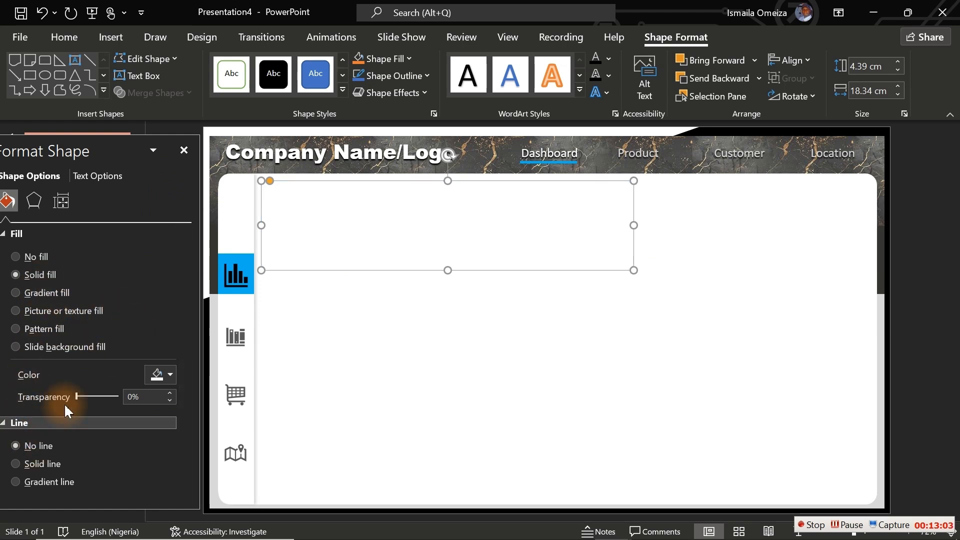
- Apply an outer shadow offset to the bottom right to the white card and set the shadow transparency to 86%
{"action": "left_click", "coordinate": [33, 200]}
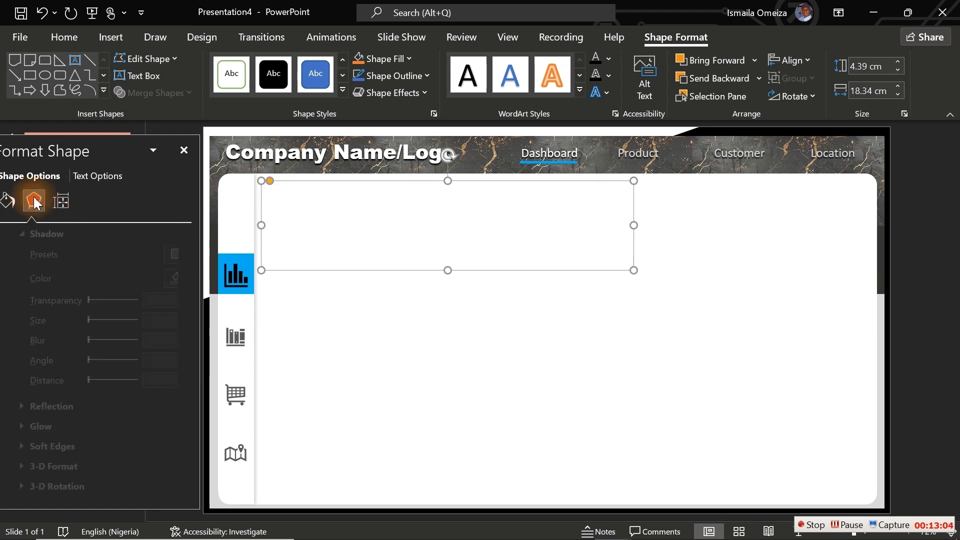
{"action": "left_click", "coordinate": [166, 258]}
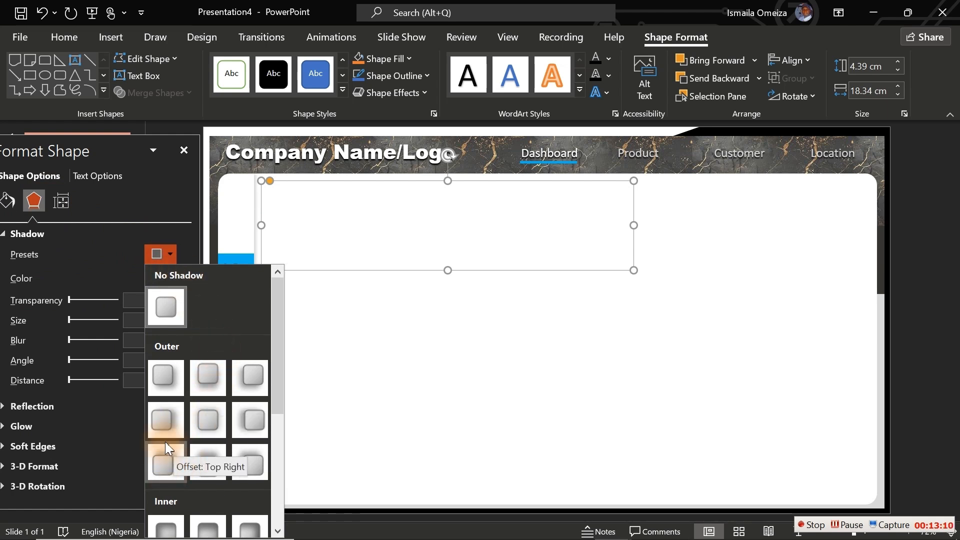
{"action": "left_click", "coordinate": [167, 374]}
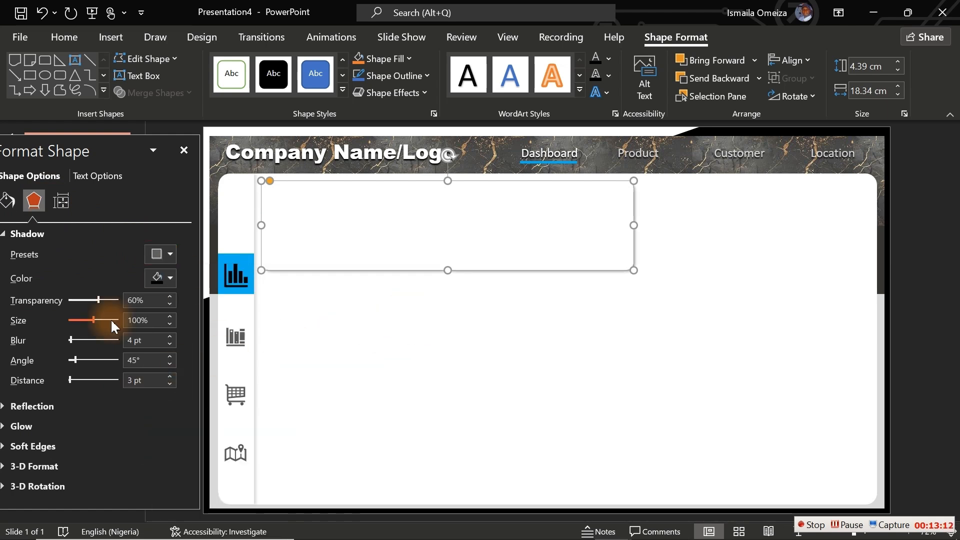
{"action": "left_click_drag", "start_coordinate": [96, 305], "coordinate": [110, 300]}
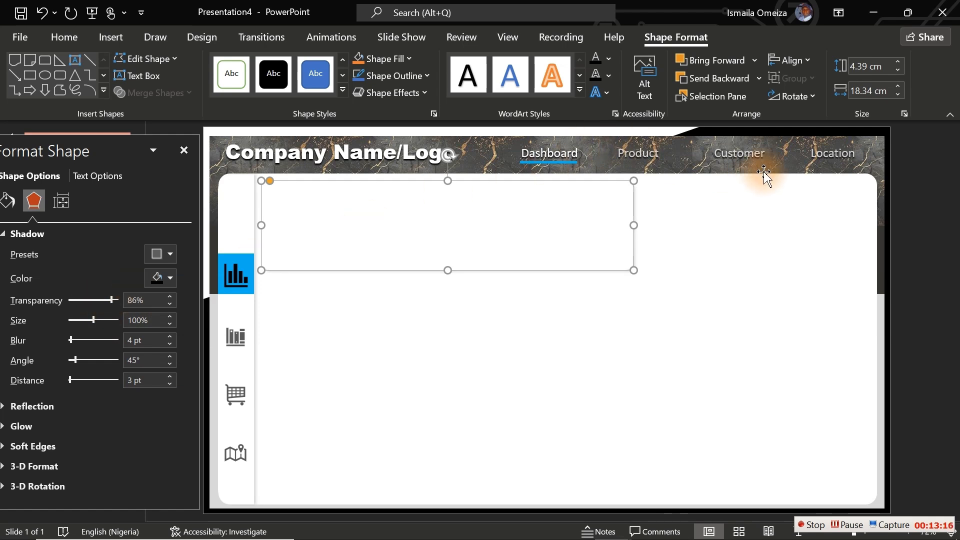
{"action": "left_click", "coordinate": [948, 202]}
- Draw a rounded rectangle inside the left end of the white card and resize it to about 3.59 × 6.26 cm
{"action": "left_click", "coordinate": [450, 250]}
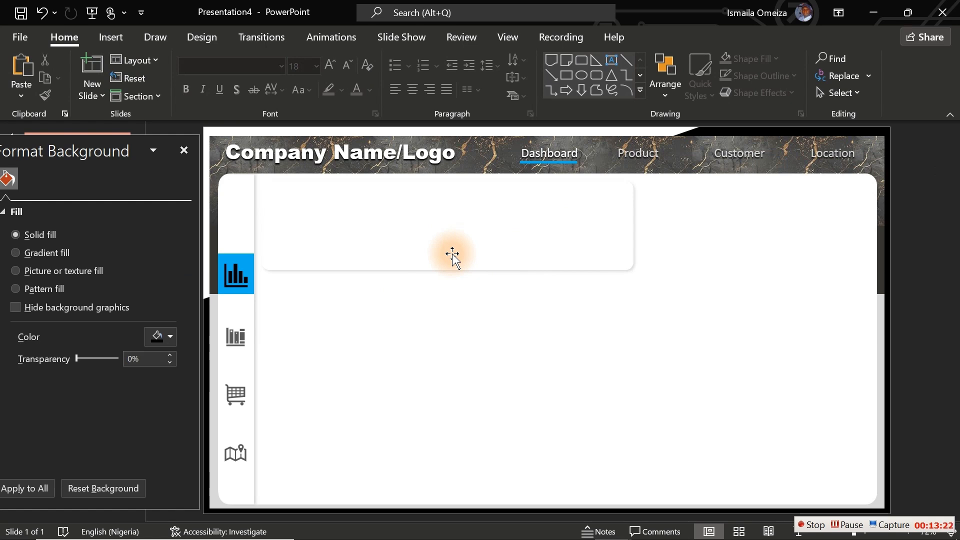
{"action": "left_click", "coordinate": [596, 76]}
{"action": "left_click_drag", "start_coordinate": [273, 202], "coordinate": [392, 263]}
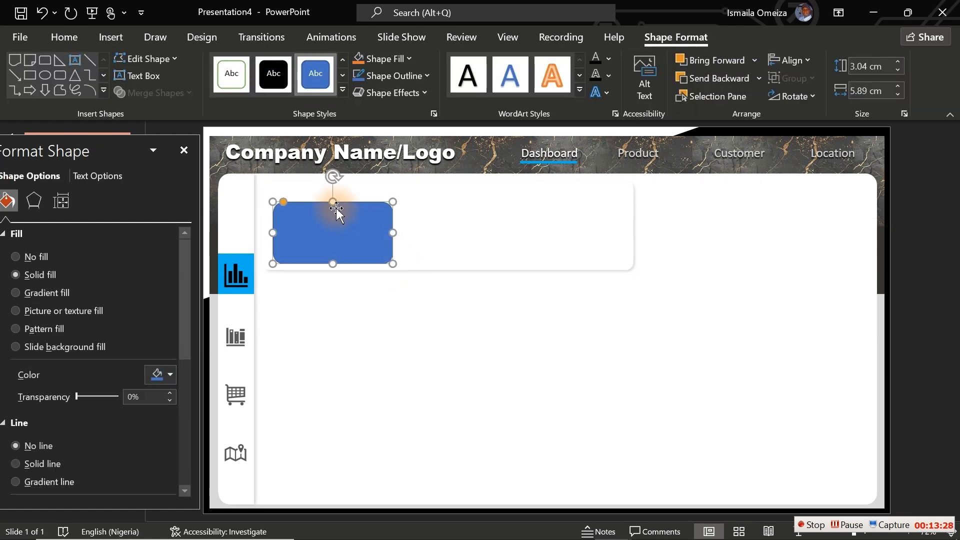
{"action": "left_click_drag", "start_coordinate": [333, 202], "coordinate": [332, 191]}
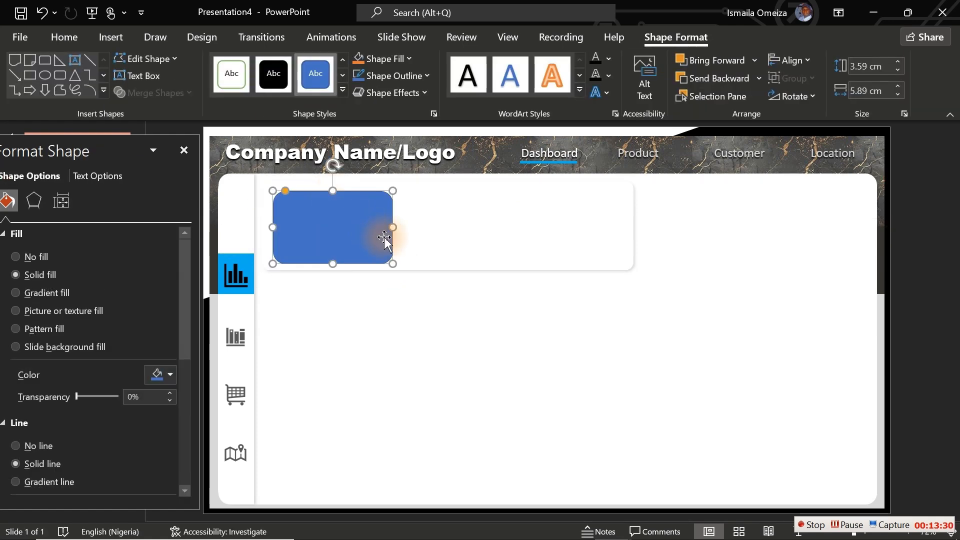
{"action": "left_click_drag", "start_coordinate": [392, 227], "coordinate": [371, 229]}
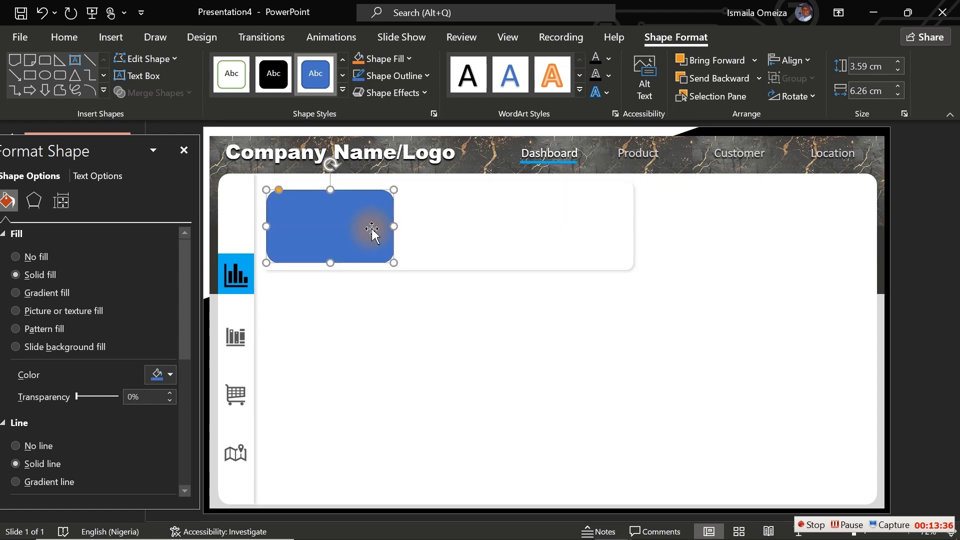
- Duplicate the blue rounded rectangle into a row of three and widen the white card behind them to about 20.56 cm
{"action": "left_click_drag", "start_coordinate": [371, 229], "coordinate": [505, 222]}
{"action": "key", "text": "ctrl+d"}
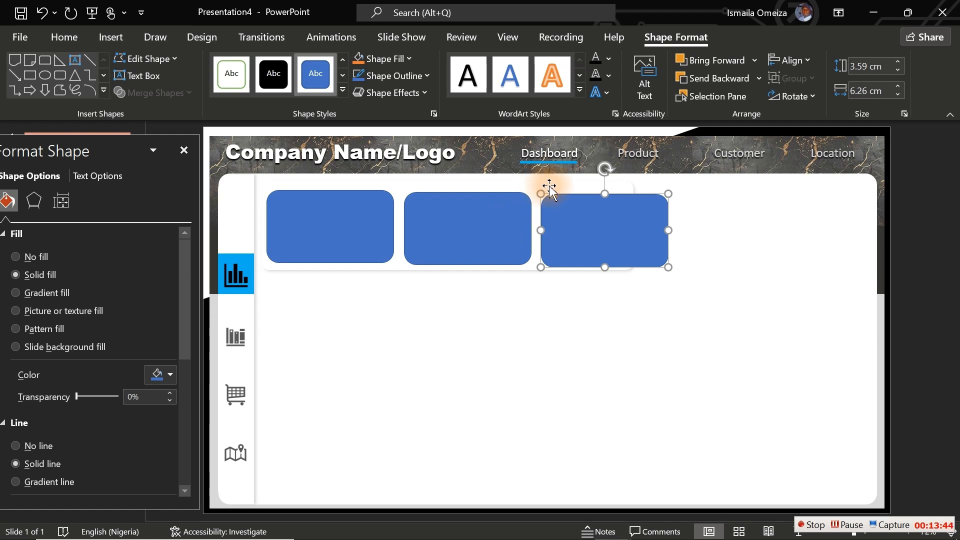
{"action": "left_click", "coordinate": [571, 187]}
{"action": "left_click_drag", "start_coordinate": [634, 226], "coordinate": [679, 229]}
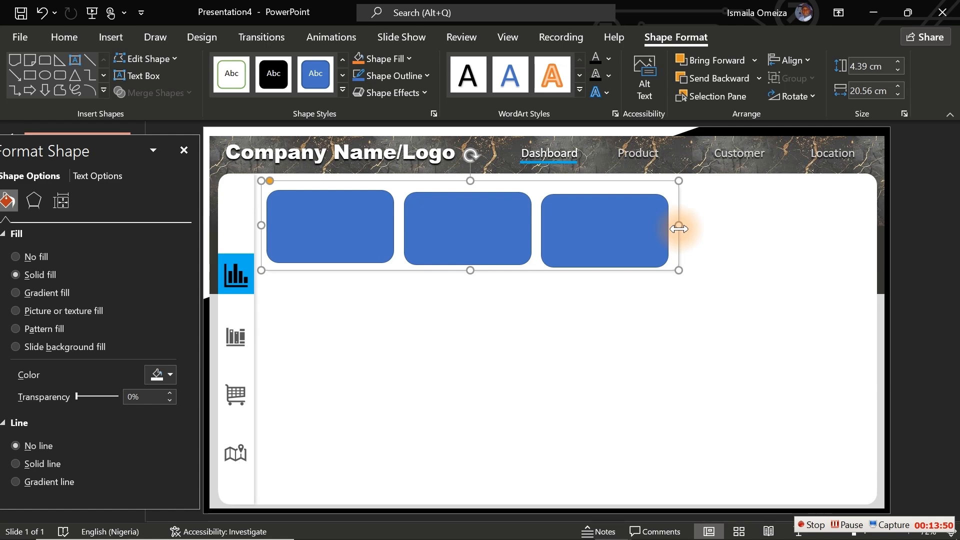
- Delete the middle and right blue rectangles from the white card
{"action": "left_click", "coordinate": [614, 236]}
{"action": "key", "text": "Delete"}
{"action": "left_click", "coordinate": [487, 253]}
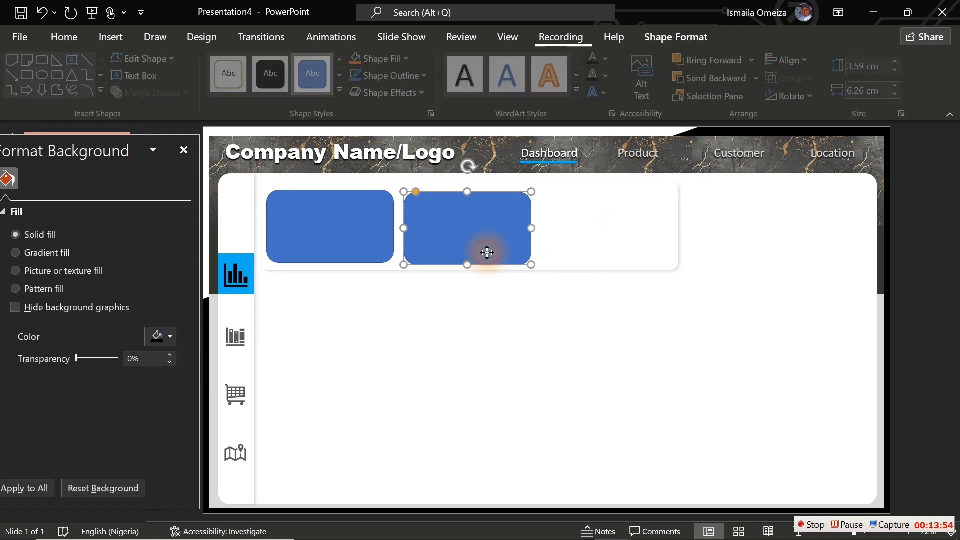
{"action": "key", "text": "Delete"}
- Reduce the corner rounding of the remaining blue rectangle and fill it with the lightest gray theme color
{"action": "left_click", "coordinate": [370, 249]}
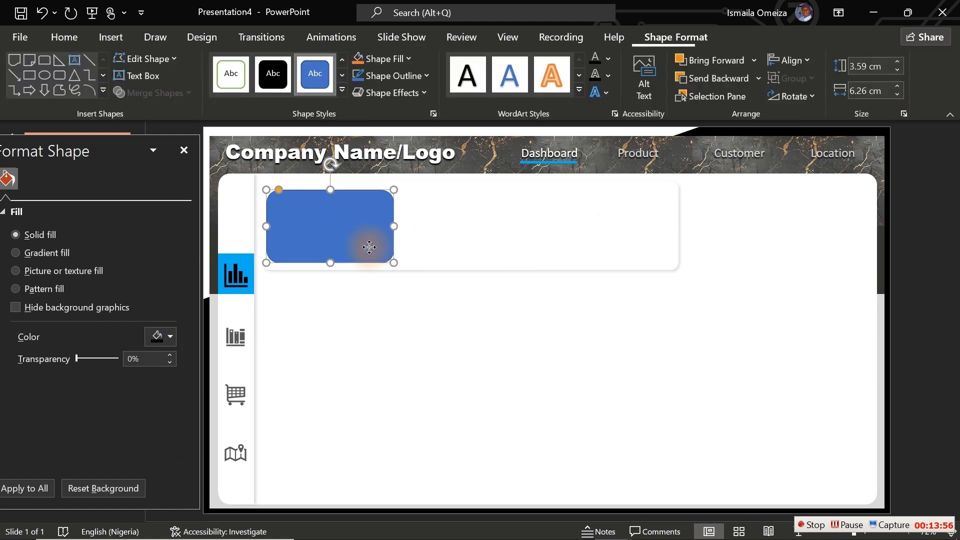
{"action": "left_click_drag", "start_coordinate": [280, 190], "coordinate": [275, 188]}
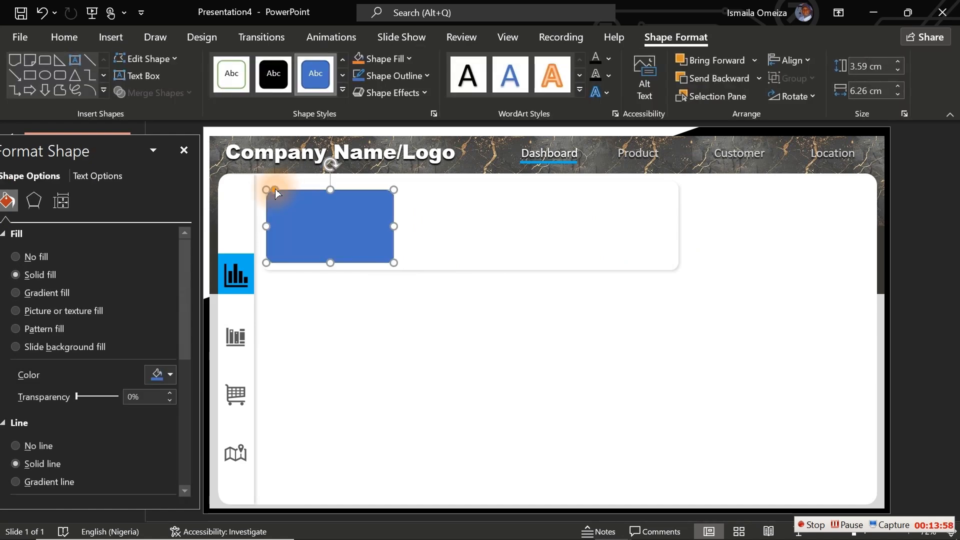
{"action": "key", "text": "ctrl+z"}
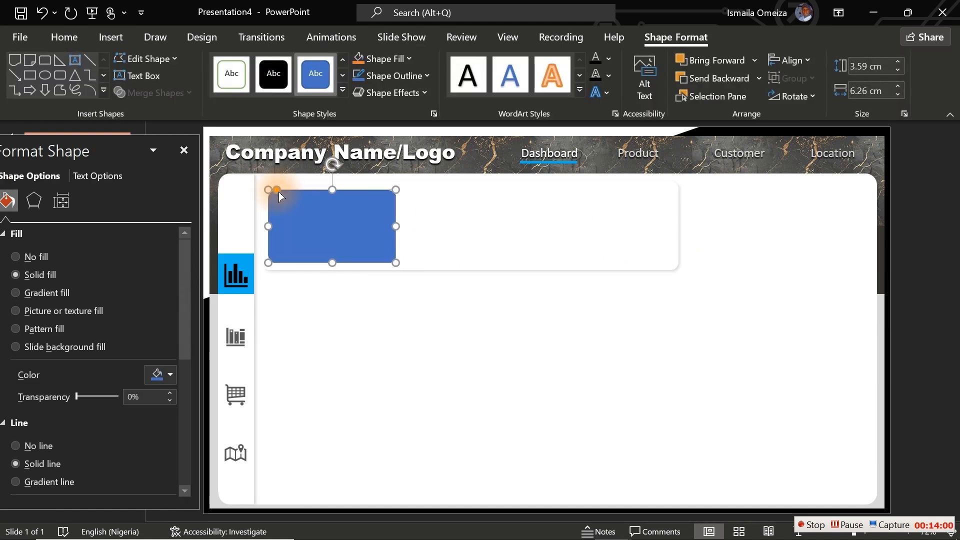
{"action": "left_click", "coordinate": [159, 375]}
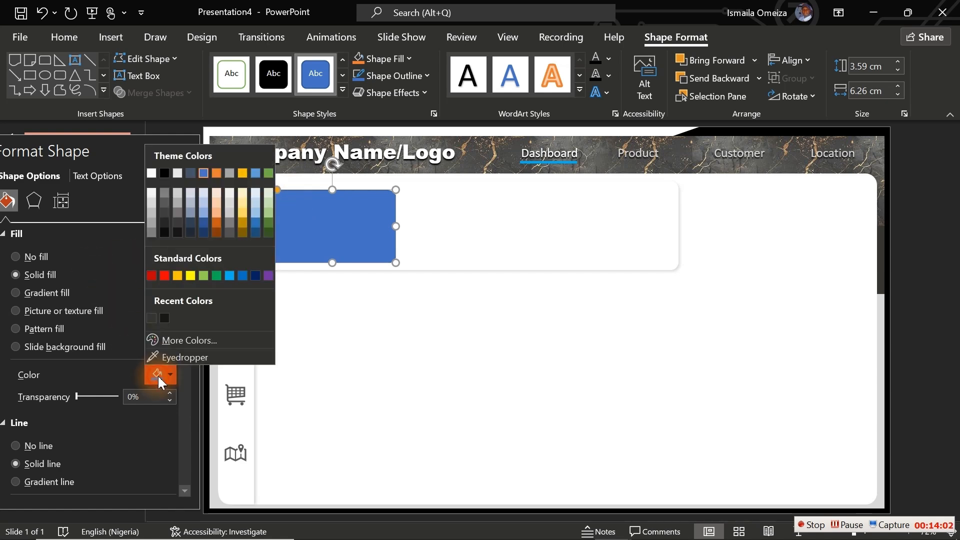
{"action": "left_click", "coordinate": [151, 193]}
{"action": "left_click", "coordinate": [943, 278]}
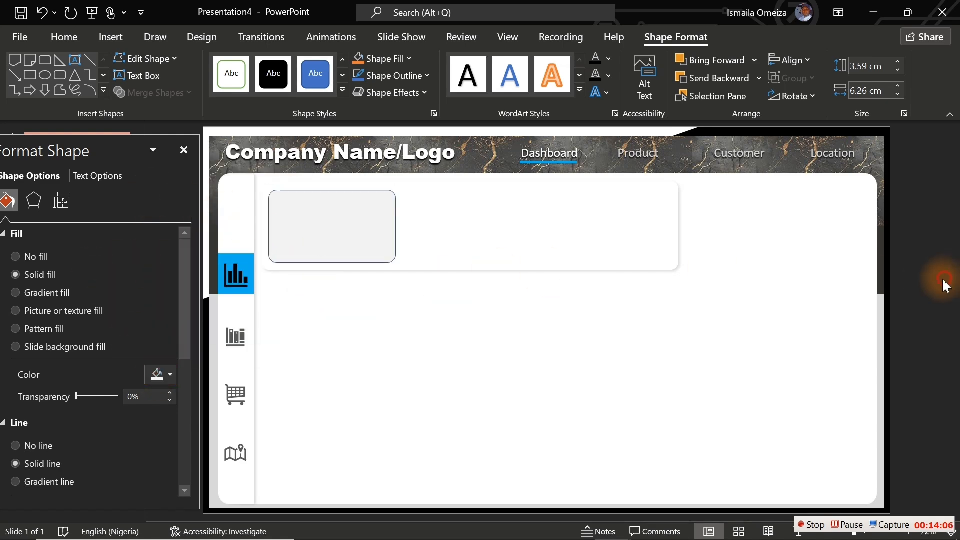
- Remove the gray tile's outline and draw a circle about 1.79 cm across over the tile's upper-left corner
{"action": "left_click", "coordinate": [369, 258]}
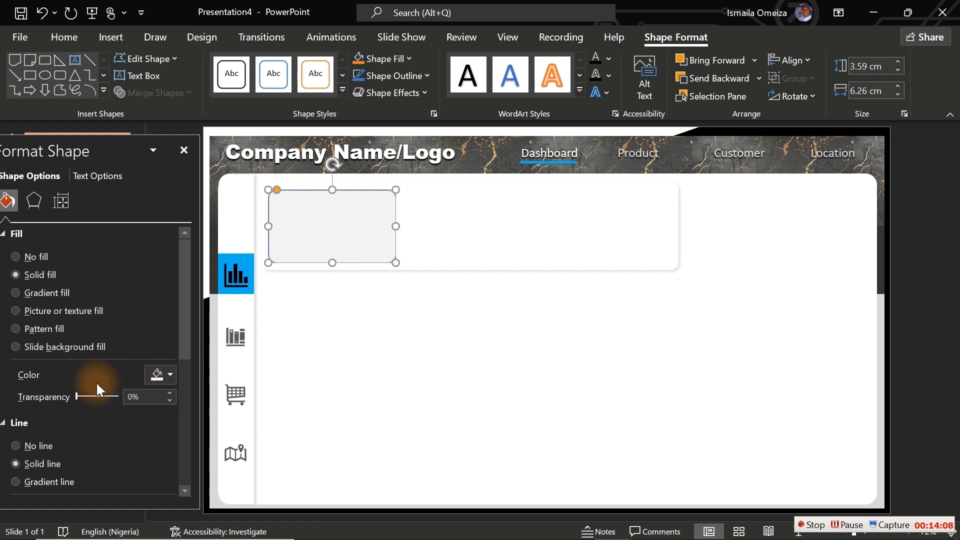
{"action": "left_click", "coordinate": [31, 443]}
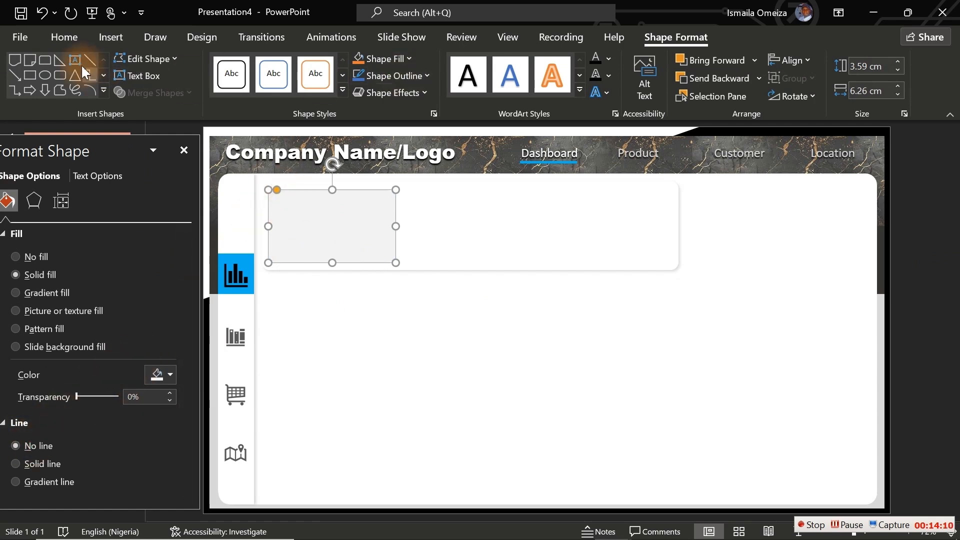
{"action": "left_click", "coordinate": [44, 75]}
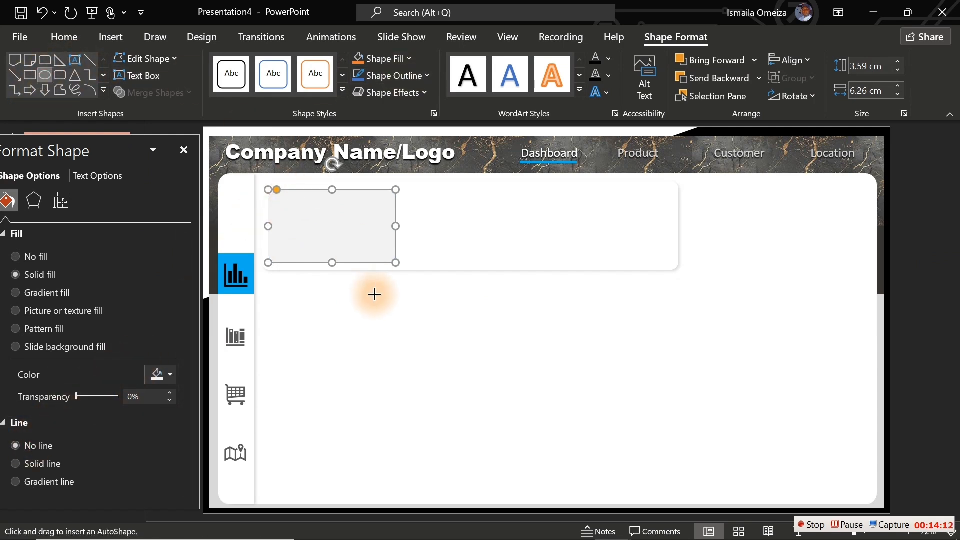
{"action": "left_click_drag", "start_coordinate": [382, 322], "coordinate": [282, 211]}
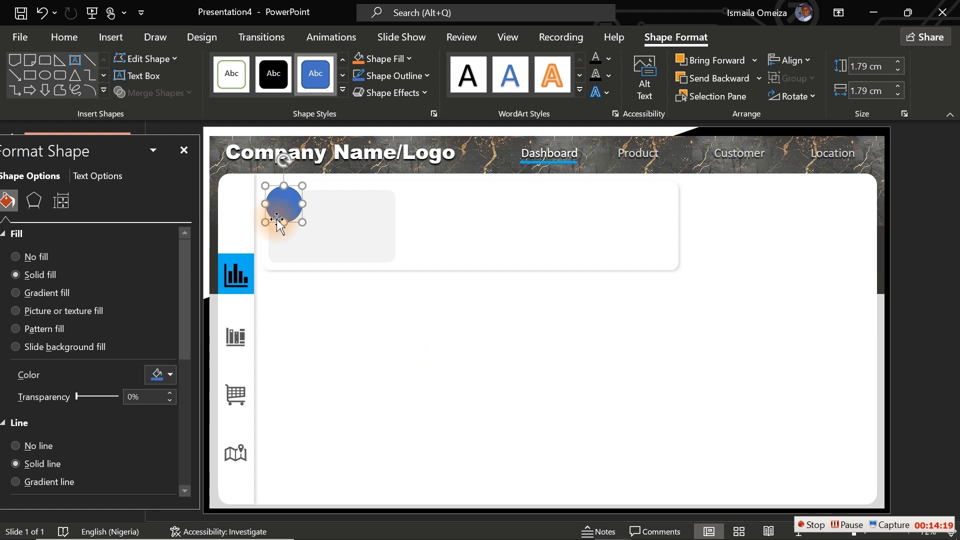
- Fill the circle with the lightest blue theme shade and remove its outline
{"action": "left_click", "coordinate": [165, 375]}
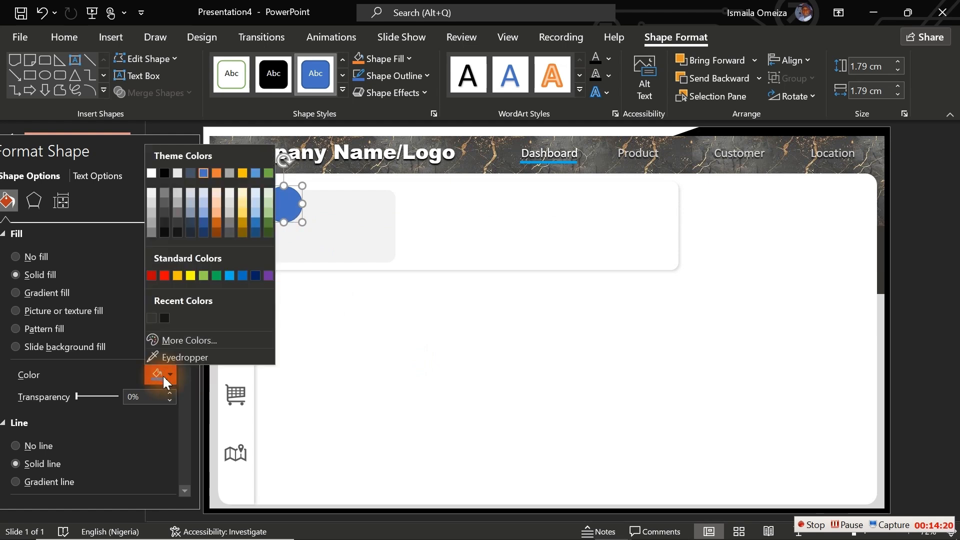
{"action": "left_click", "coordinate": [203, 192]}
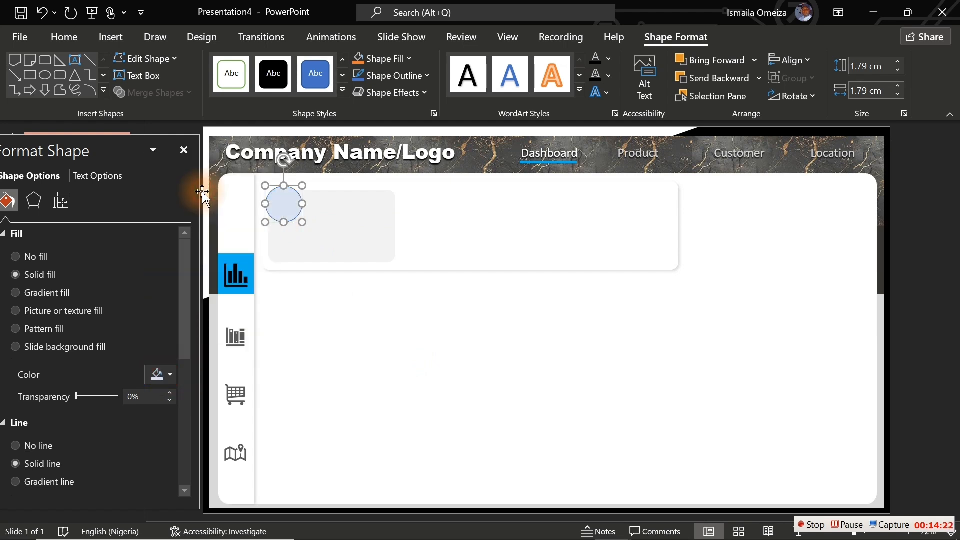
{"action": "left_click", "coordinate": [46, 444]}
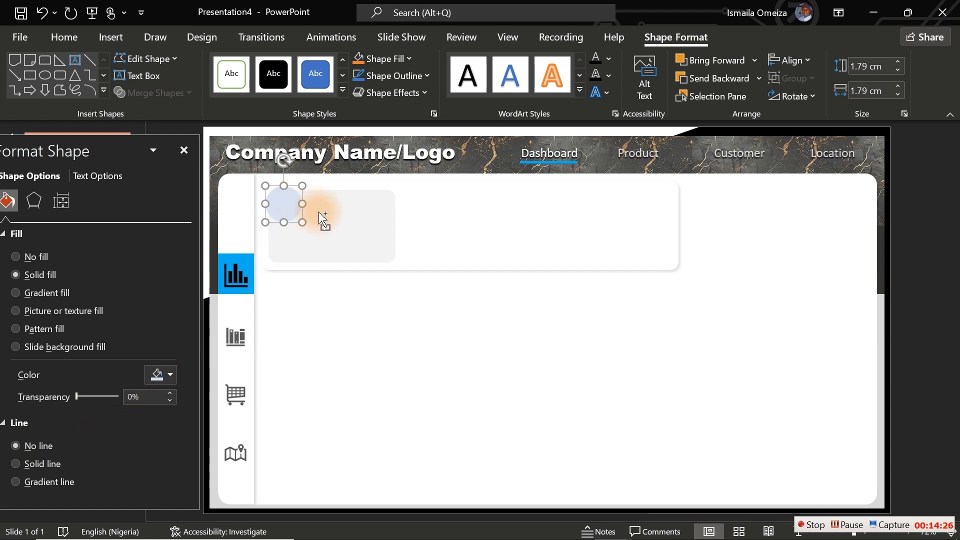
- Group the circle with the gray tile and duplicate the group twice to form a row of three KPI tiles
{"action": "left_click", "coordinate": [320, 214], "text": "shift"}
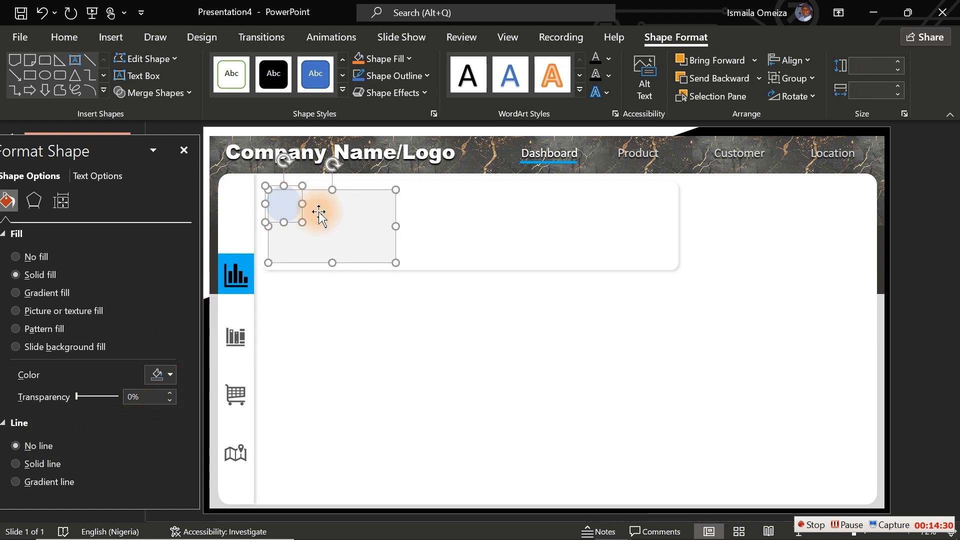
{"action": "right_click", "coordinate": [319, 212]}
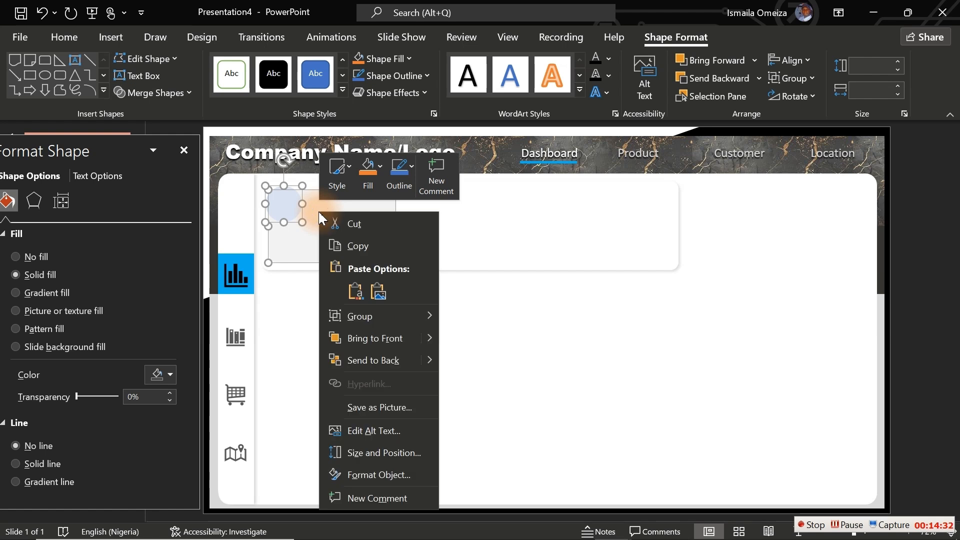
{"action": "mouse_move", "coordinate": [379, 317]}
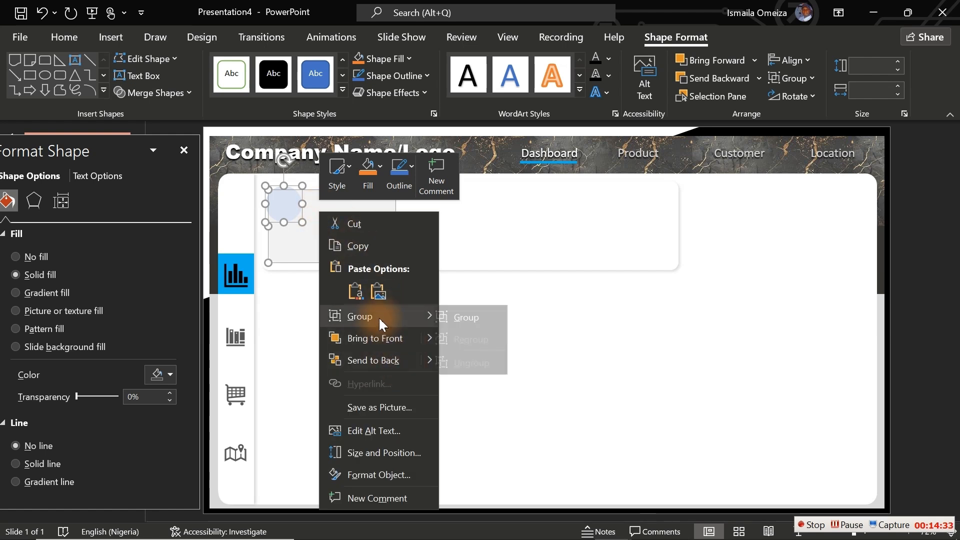
{"action": "left_click", "coordinate": [497, 319]}
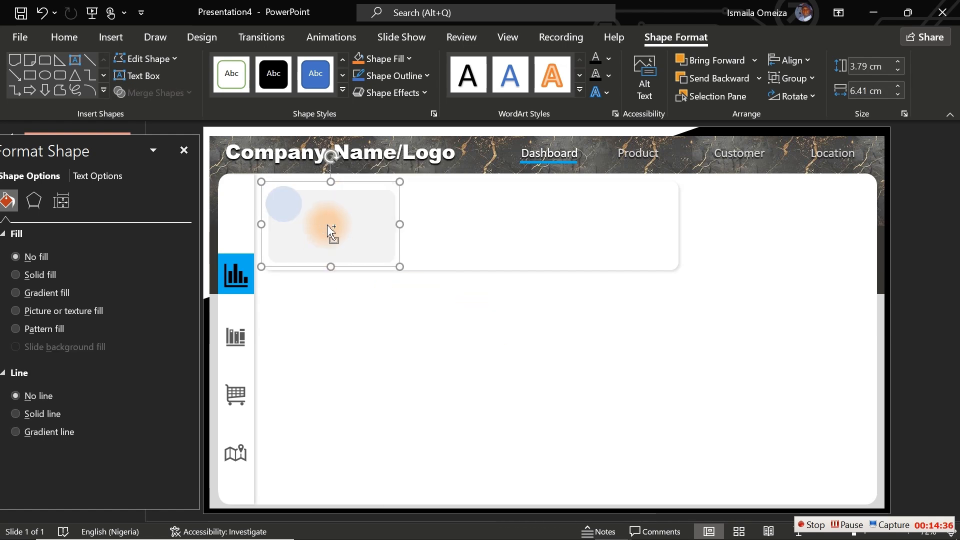
{"action": "left_click_drag", "start_coordinate": [327, 224], "coordinate": [465, 227]}
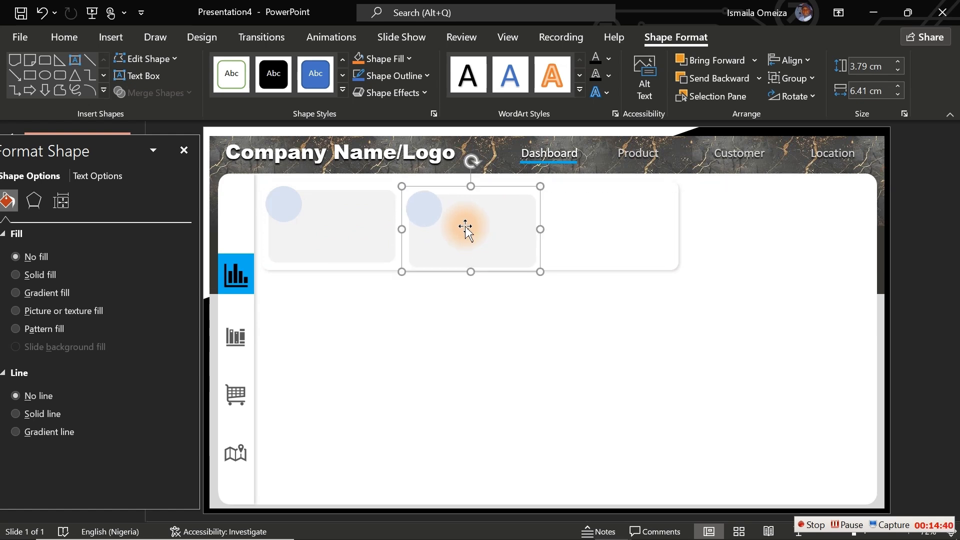
{"action": "key", "text": "ctrl+d"}
{"action": "left_click_drag", "start_coordinate": [589, 232], "coordinate": [592, 233]}
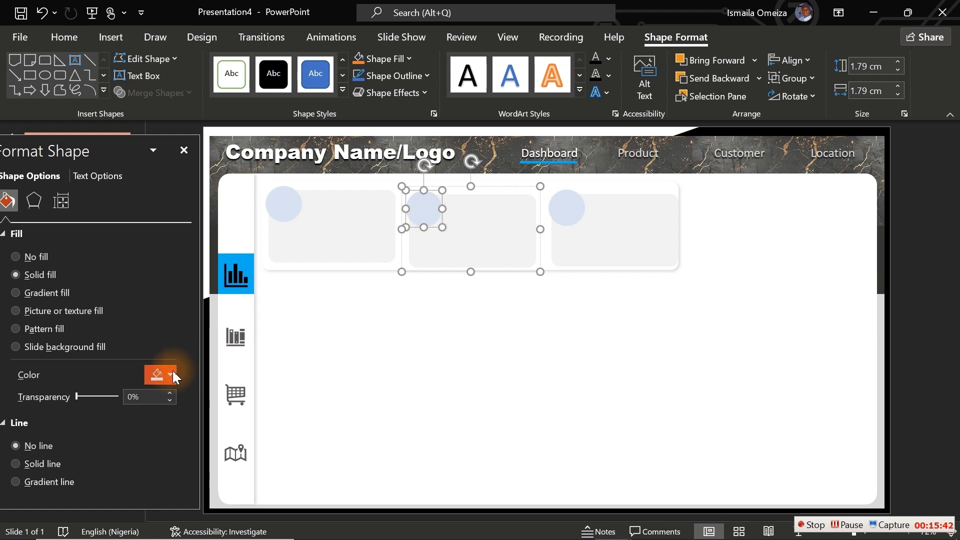
- Fill the middle tile's circle with the third-lightest blue theme shade
{"action": "left_click", "coordinate": [156, 376]}
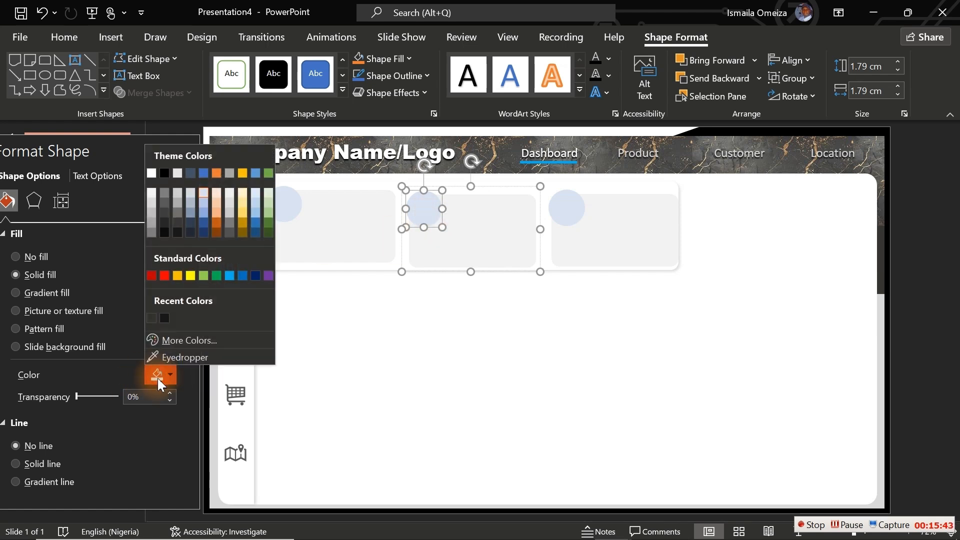
{"action": "left_click", "coordinate": [202, 201]}
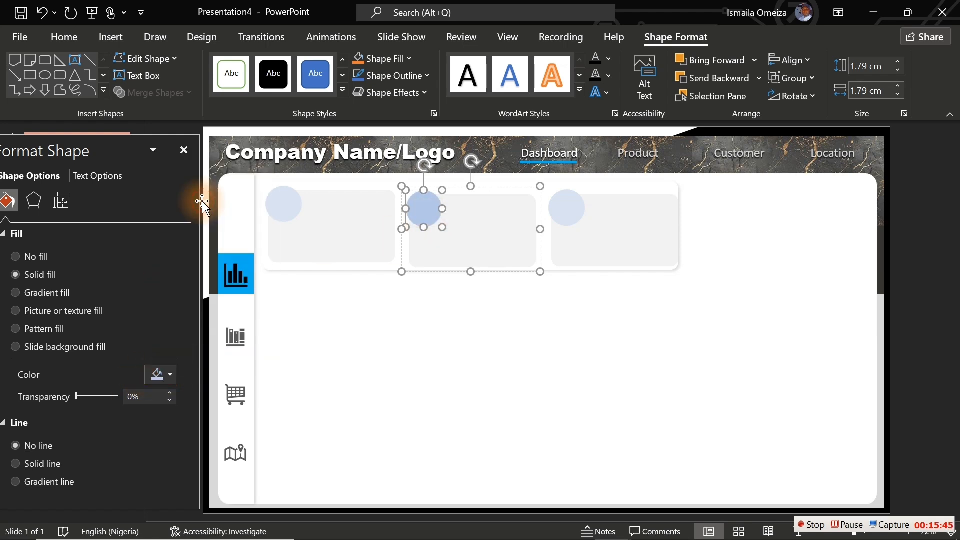
{"action": "left_click", "coordinate": [169, 375]}
{"action": "left_click", "coordinate": [203, 214]}
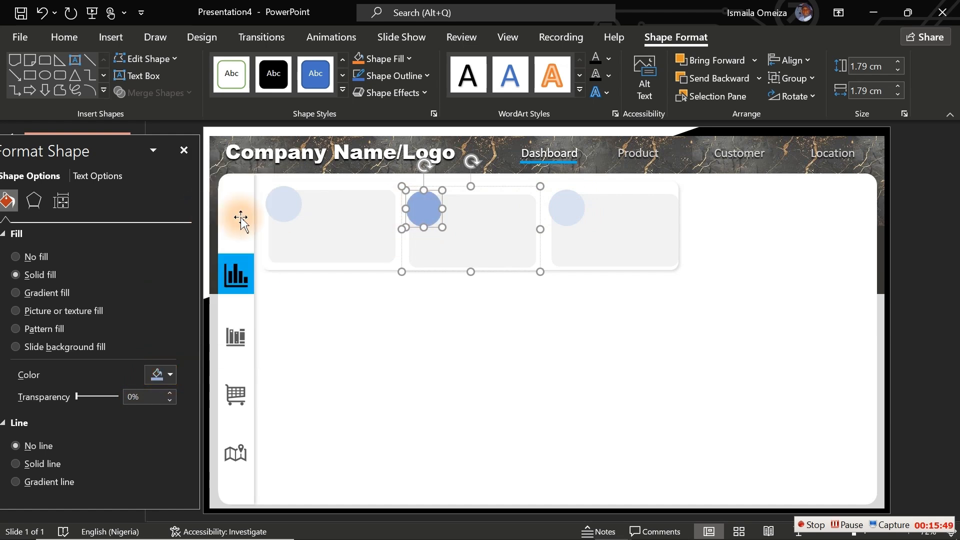
- Fill the right tile's circle with the second-lightest blue theme shade
{"action": "left_click", "coordinate": [563, 213]}
{"action": "left_click", "coordinate": [563, 213]}
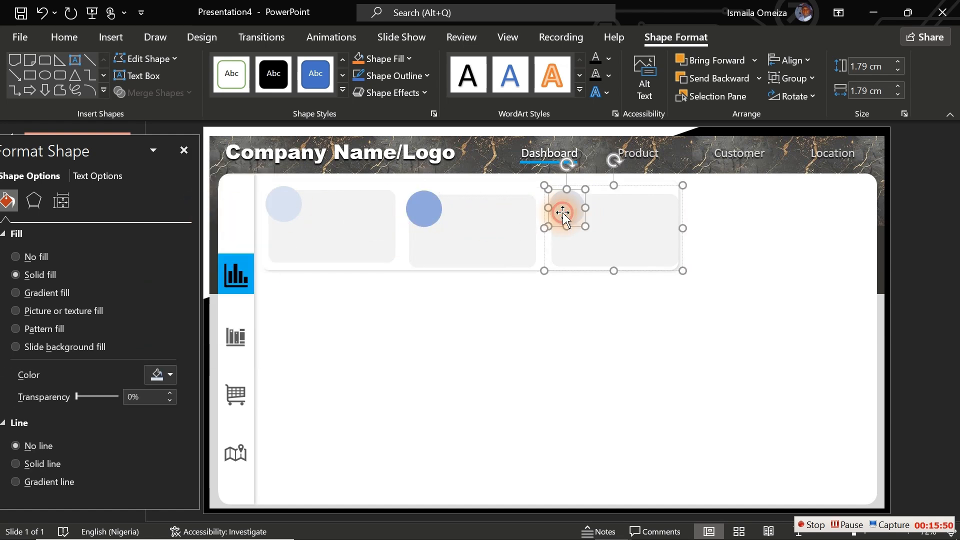
{"action": "left_click", "coordinate": [163, 373]}
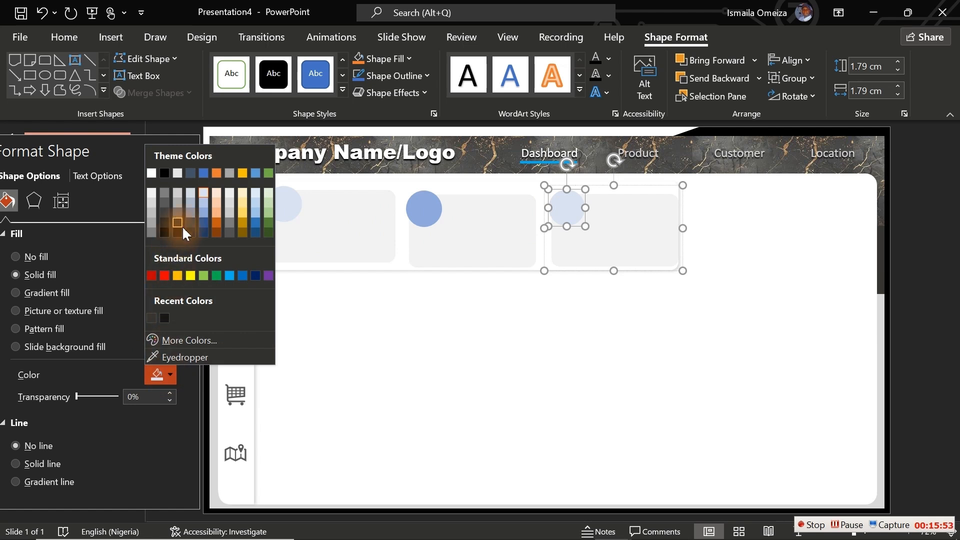
{"action": "left_click", "coordinate": [205, 203]}
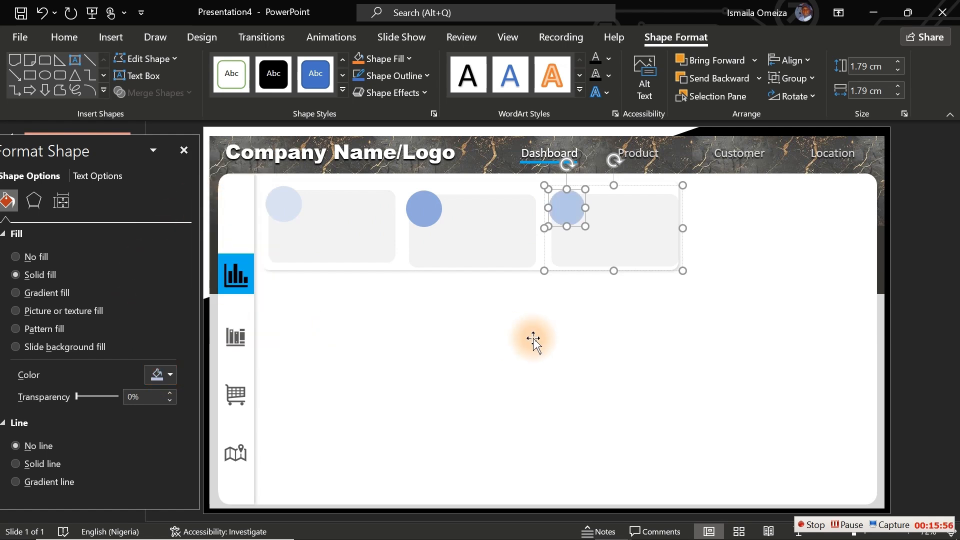
{"action": "left_click", "coordinate": [489, 299]}
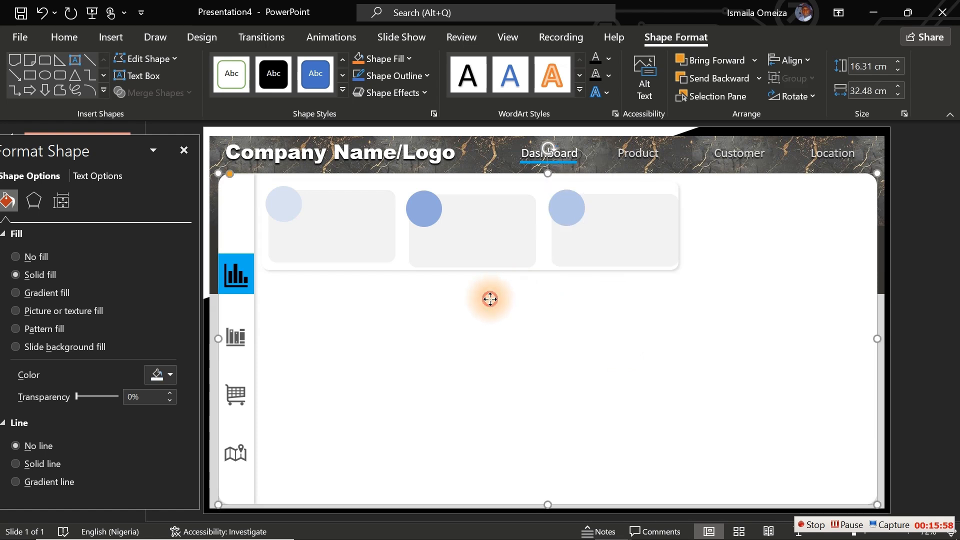
- Draw a rounded rectangle below the KPI card, reduce its corner rounding, and widen it to about 10.76 × 20.51 cm
{"action": "left_click", "coordinate": [60, 76]}
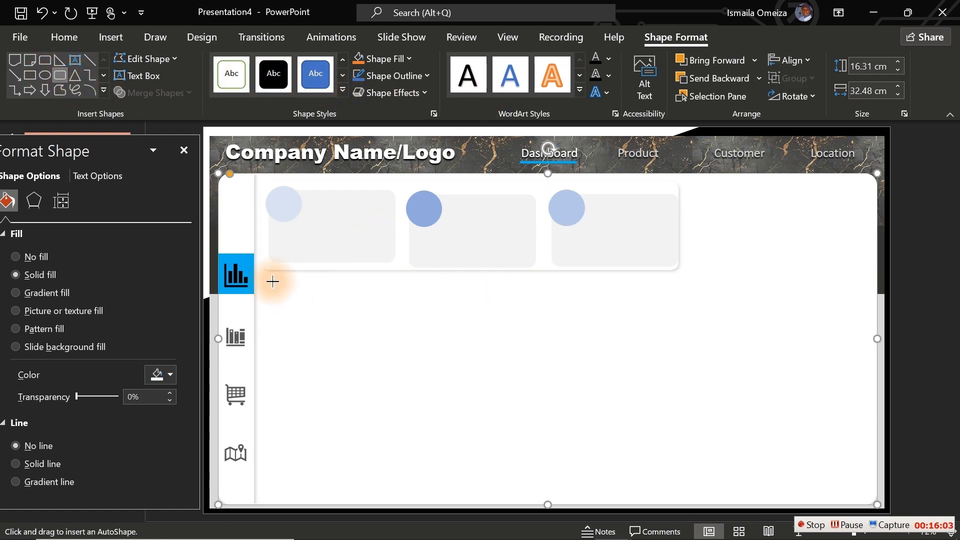
{"action": "left_click_drag", "start_coordinate": [268, 280], "coordinate": [672, 498]}
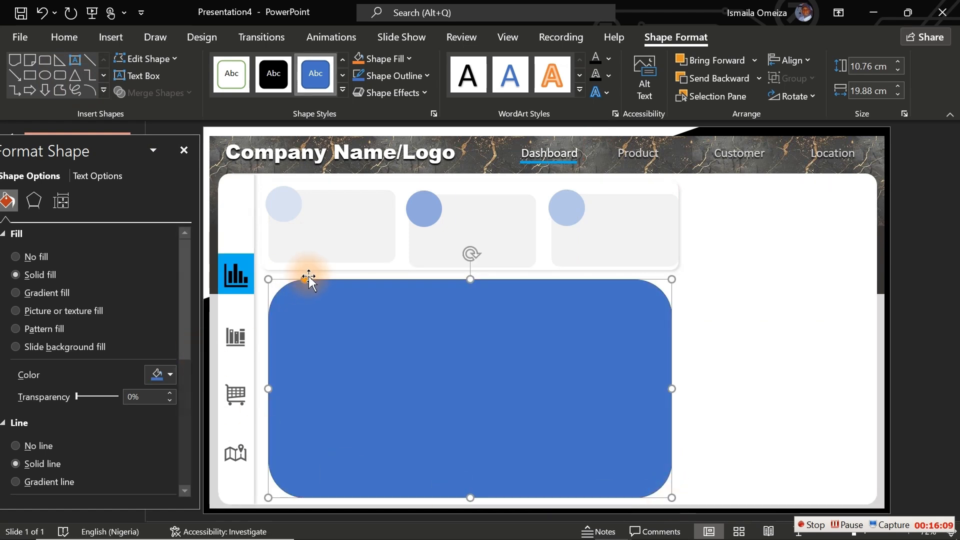
{"action": "left_click_drag", "start_coordinate": [309, 278], "coordinate": [273, 277]}
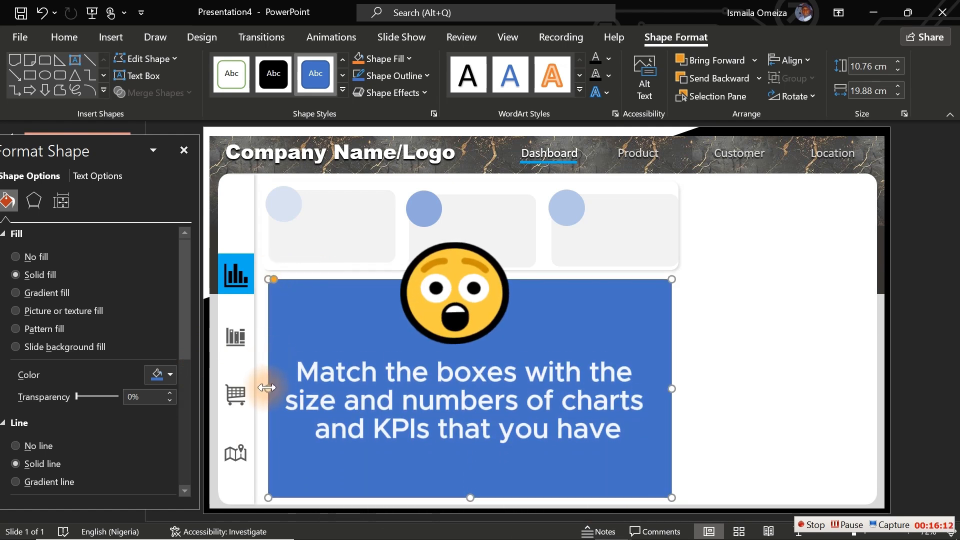
{"action": "left_click_drag", "start_coordinate": [267, 387], "coordinate": [262, 388]}
{"action": "left_click_drag", "start_coordinate": [671, 389], "coordinate": [679, 389]}
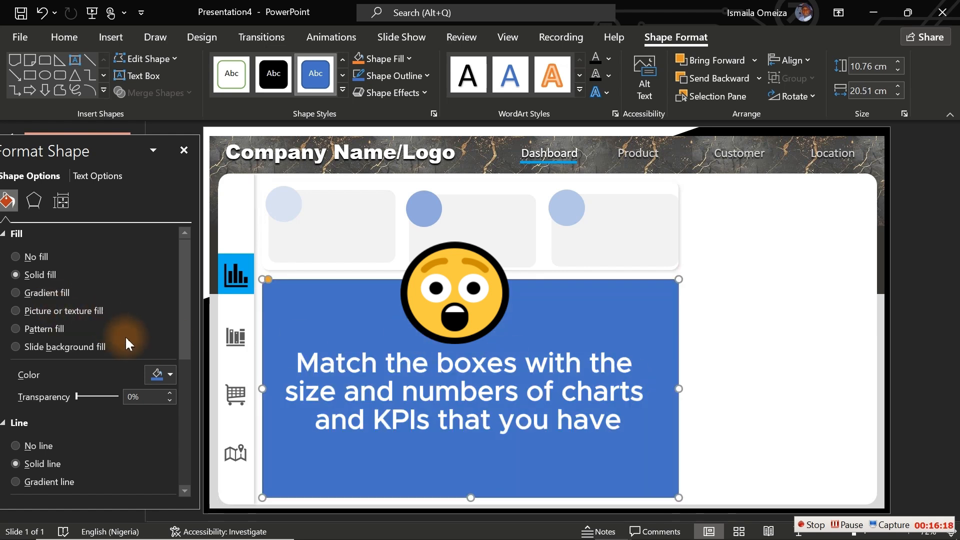
- Copy the formatting of the white KPI card onto the large blue rectangle with Format Painter
{"action": "left_click", "coordinate": [160, 376]}
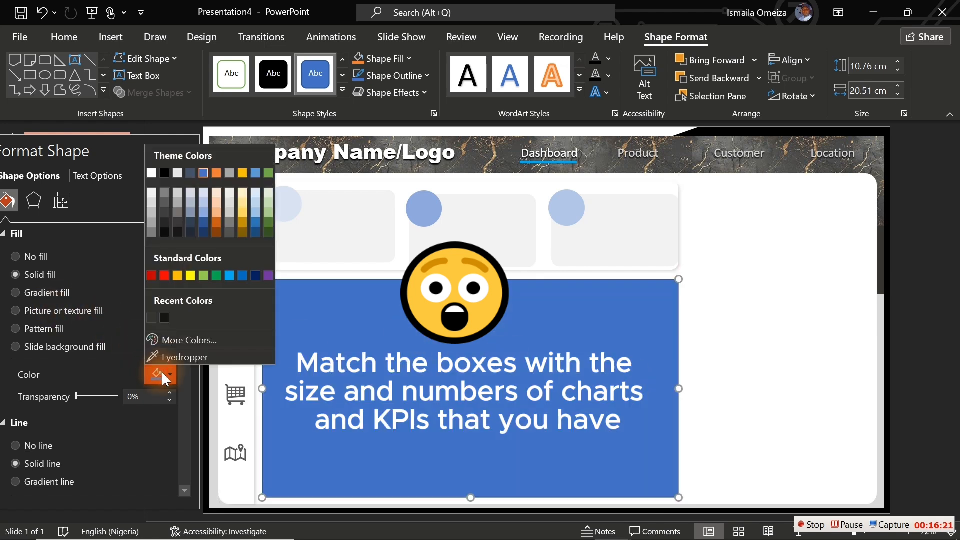
{"action": "left_click", "coordinate": [664, 186]}
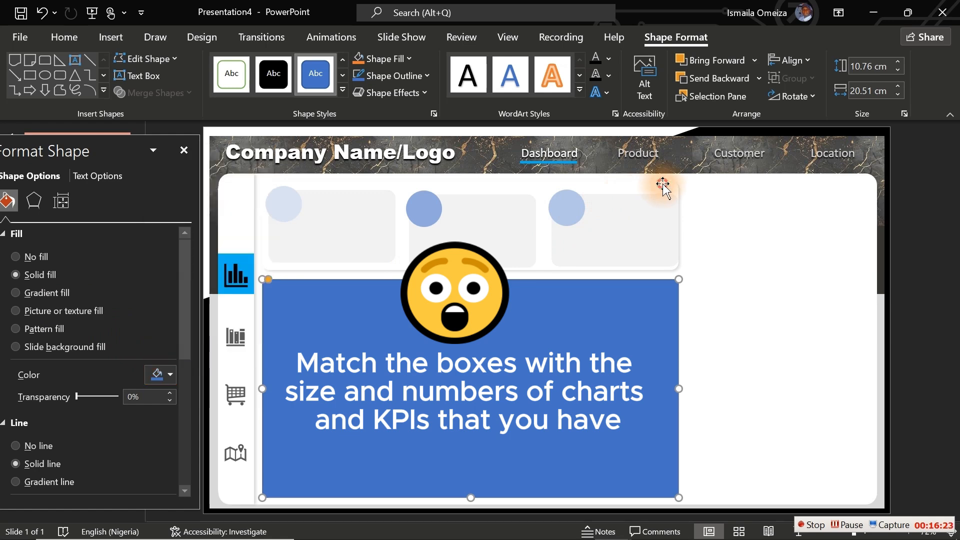
{"action": "left_click", "coordinate": [663, 184]}
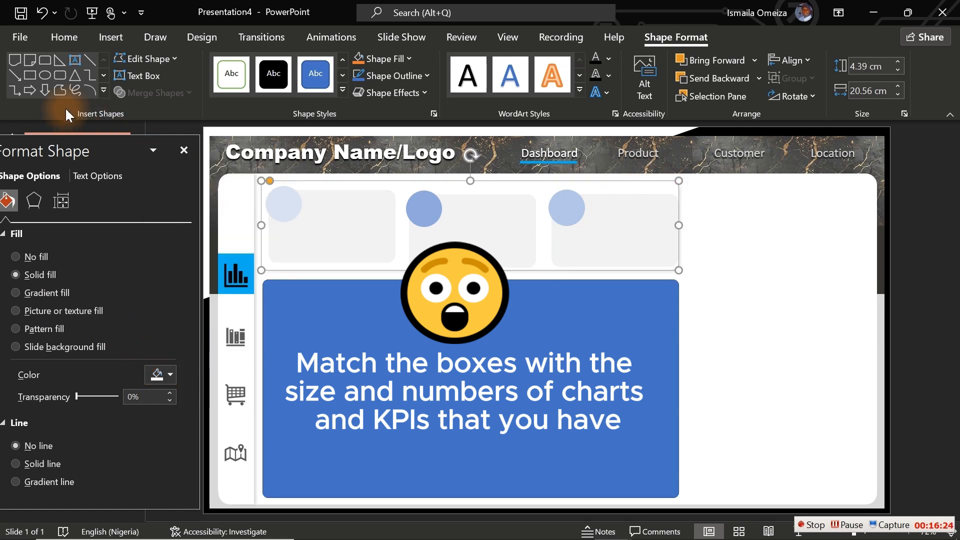
{"action": "left_click", "coordinate": [71, 37]}
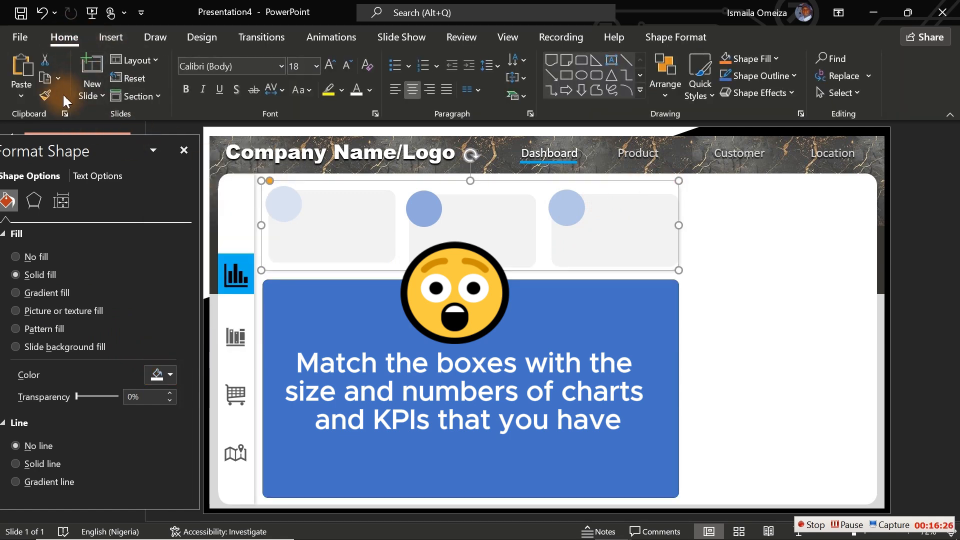
{"action": "left_click", "coordinate": [47, 98]}
{"action": "left_click", "coordinate": [448, 360]}
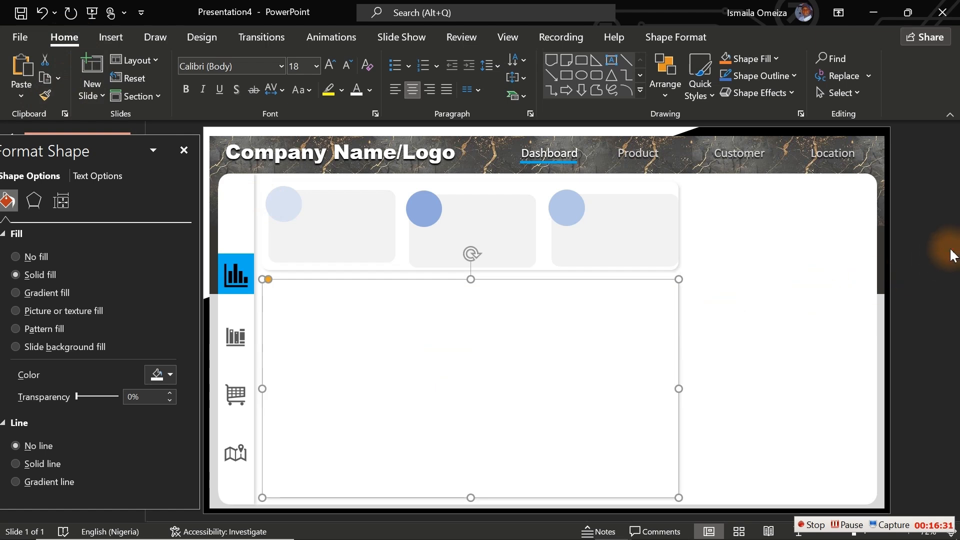
{"action": "left_click", "coordinate": [912, 258]}
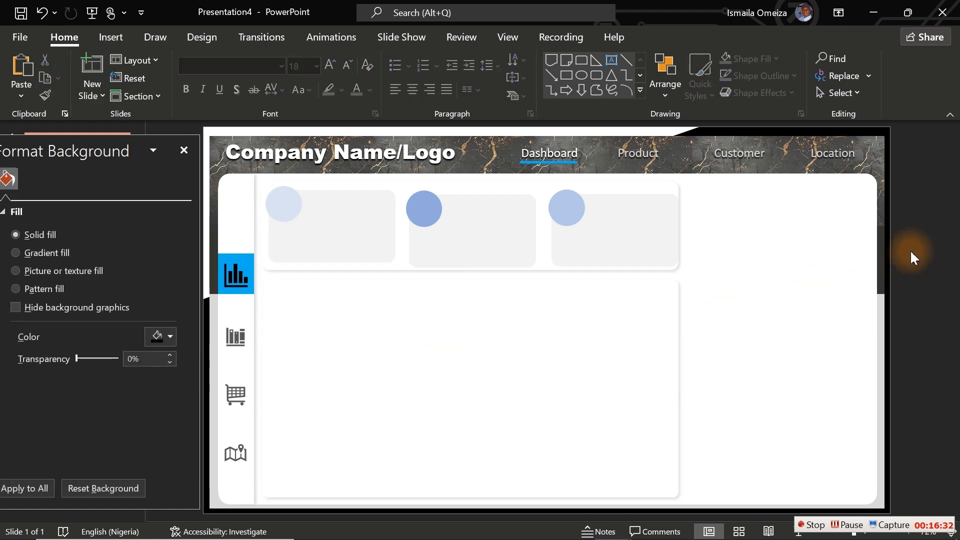
- Draw a rounded rectangle inside the left part of the large lower card, reduce its rounding, and size it about 10.63 × 7.71 cm
{"action": "left_click", "coordinate": [535, 376]}
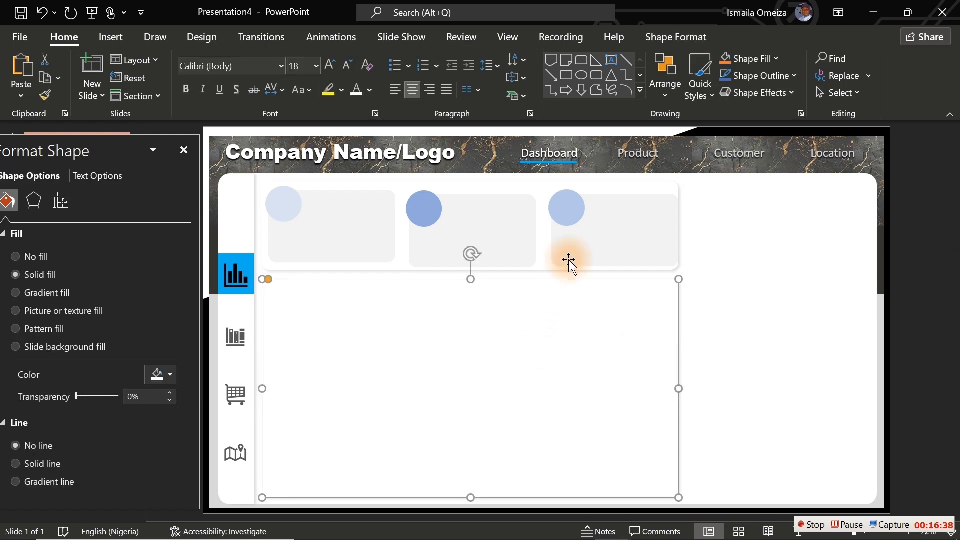
{"action": "left_click", "coordinate": [595, 76]}
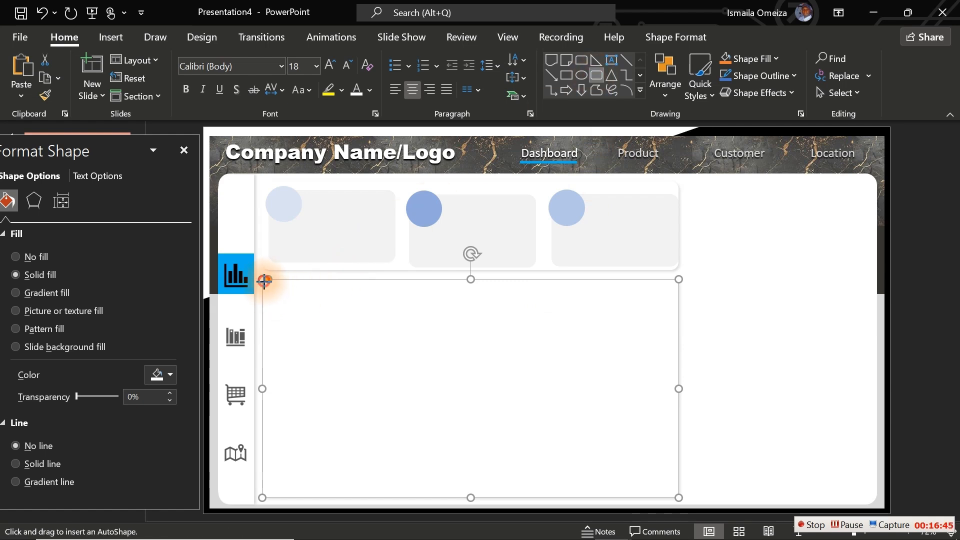
{"action": "mouse_move", "coordinate": [264, 281]}
{"action": "left_mouse_down"}
{"action": "mouse_move", "coordinate": [306, 377]}
{"action": "mouse_move", "coordinate": [420, 500]}
{"action": "mouse_move", "coordinate": [399, 515]}
{"action": "mouse_move", "coordinate": [398, 497]}
{"action": "left_mouse_up"}
{"action": "left_click_drag", "start_coordinate": [286, 281], "coordinate": [271, 281]}
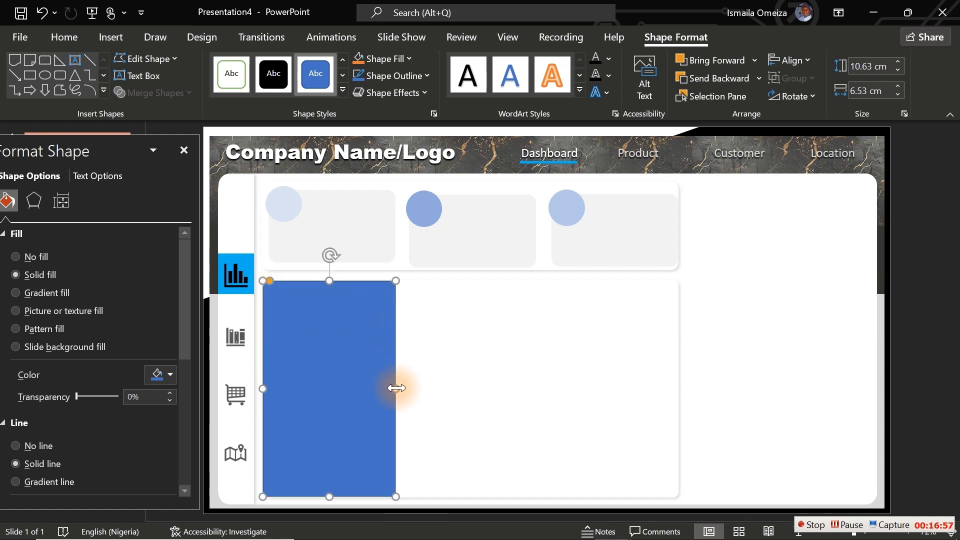
{"action": "left_click_drag", "start_coordinate": [396, 388], "coordinate": [420, 390]}
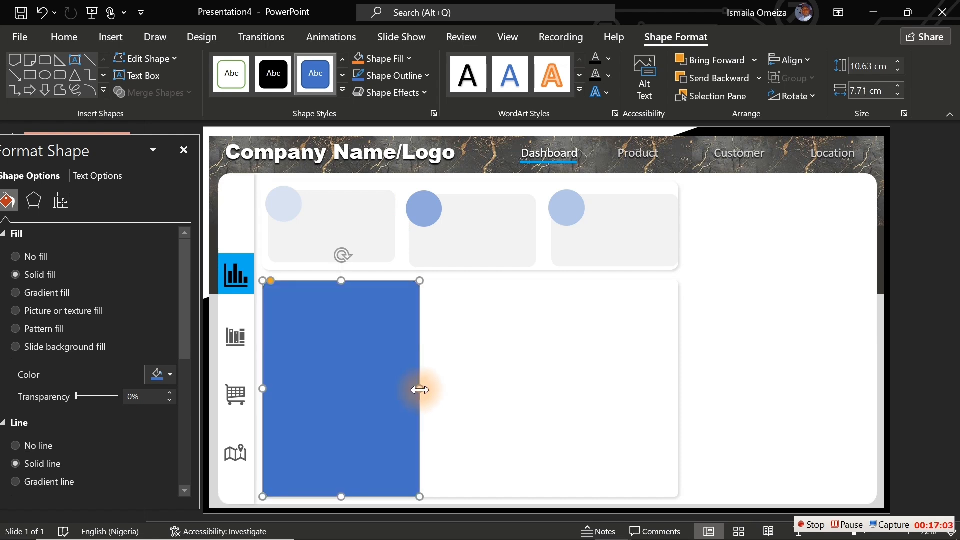
- Draw an oval about 9.8 × 23.76 cm and rotate it diagonally so it covers the lower-right part of the blue rounded rectangle
{"action": "left_click", "coordinate": [45, 75]}
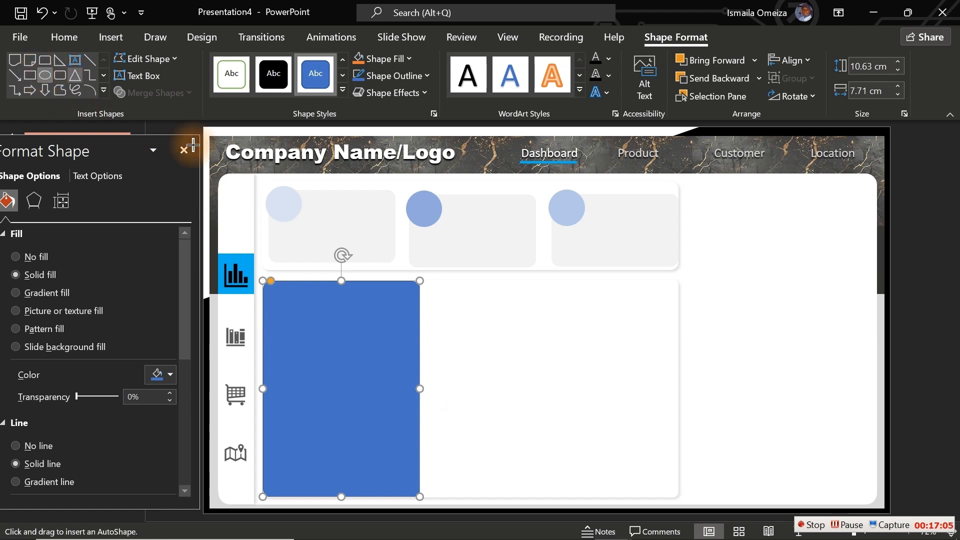
{"action": "mouse_move", "coordinate": [431, 298]}
{"action": "left_mouse_down"}
{"action": "mouse_move", "coordinate": [671, 435]}
{"action": "mouse_move", "coordinate": [690, 472]}
{"action": "mouse_move", "coordinate": [775, 499]}
{"action": "left_mouse_up"}
{"action": "left_click_drag", "start_coordinate": [641, 340], "coordinate": [480, 400]}
{"action": "left_click_drag", "start_coordinate": [442, 326], "coordinate": [349, 328]}
{"action": "mouse_move", "coordinate": [520, 427]}
{"action": "left_mouse_down"}
{"action": "mouse_move", "coordinate": [444, 403]}
{"action": "mouse_move", "coordinate": [450, 398]}
{"action": "left_mouse_up"}
{"action": "left_click_drag", "start_coordinate": [512, 321], "coordinate": [607, 220]}
{"action": "left_click_drag", "start_coordinate": [538, 320], "coordinate": [531, 325]}
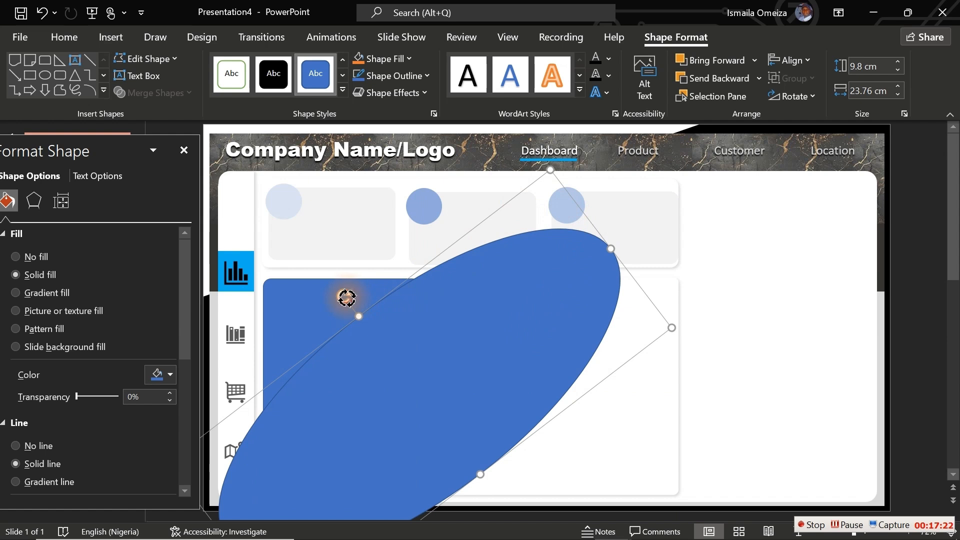
{"action": "mouse_move", "coordinate": [346, 298]}
{"action": "left_mouse_down"}
{"action": "mouse_move", "coordinate": [324, 287]}
{"action": "mouse_move", "coordinate": [328, 300]}
{"action": "left_mouse_up"}
{"action": "left_click_drag", "start_coordinate": [439, 332], "coordinate": [443, 337]}
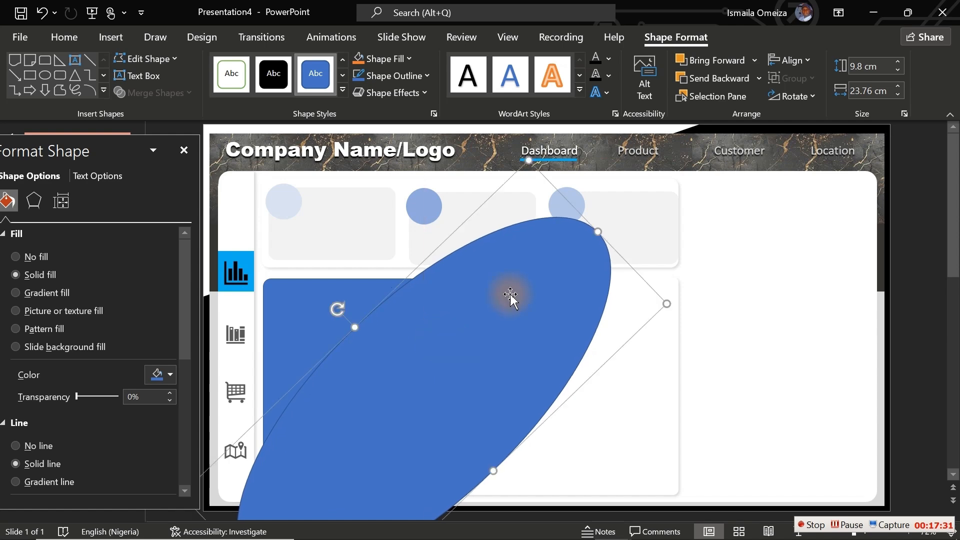
{"action": "left_click", "coordinate": [911, 257]}
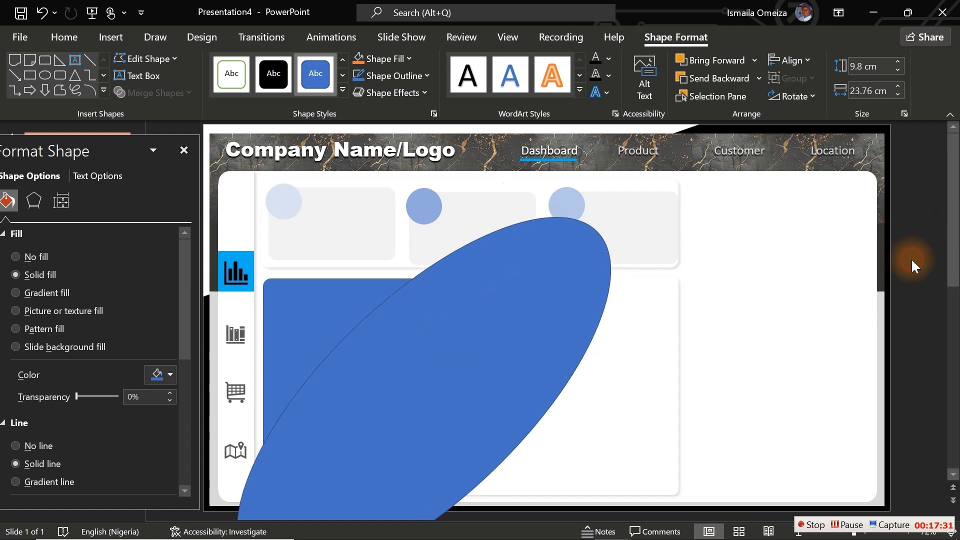
- Subtract the rotated oval from the blue rounded rectangle, leaving a curved corner shape on the lower card
{"action": "left_click", "coordinate": [322, 309]}
{"action": "left_click", "coordinate": [522, 346], "text": "shift"}
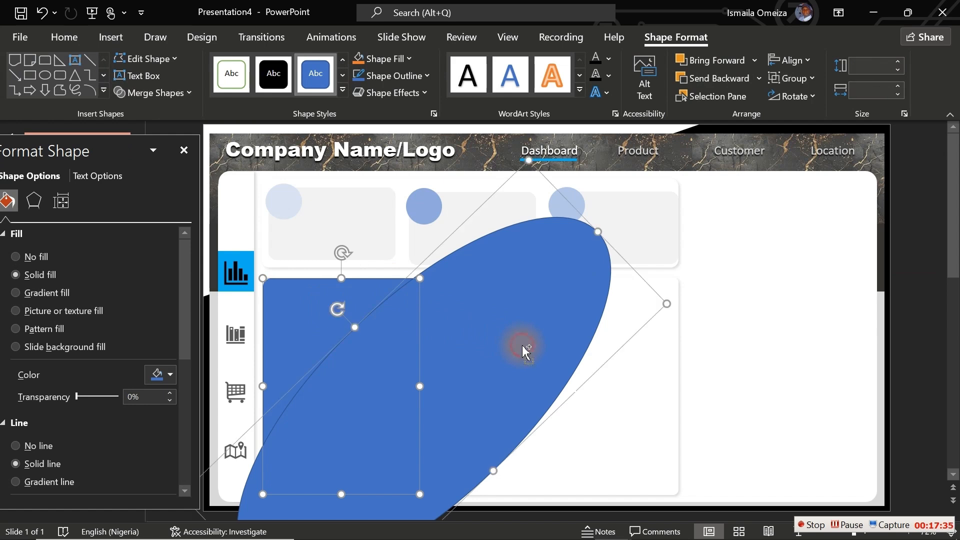
{"action": "left_click", "coordinate": [187, 88]}
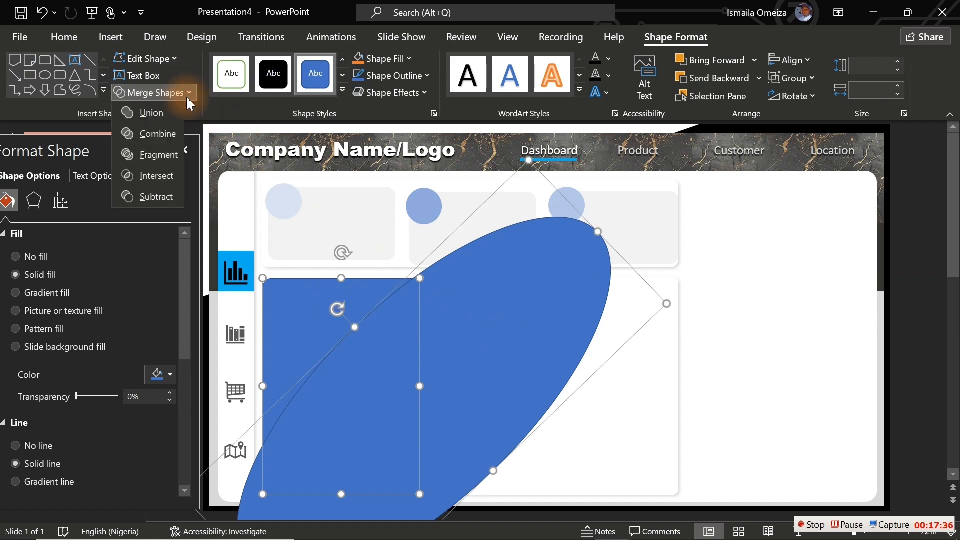
{"action": "left_click", "coordinate": [157, 196]}
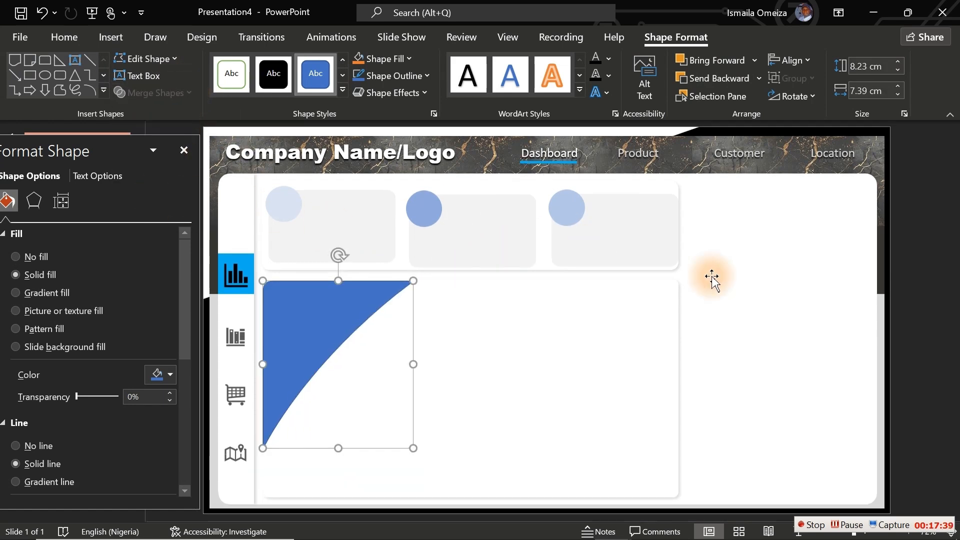
{"action": "left_click", "coordinate": [909, 281]}
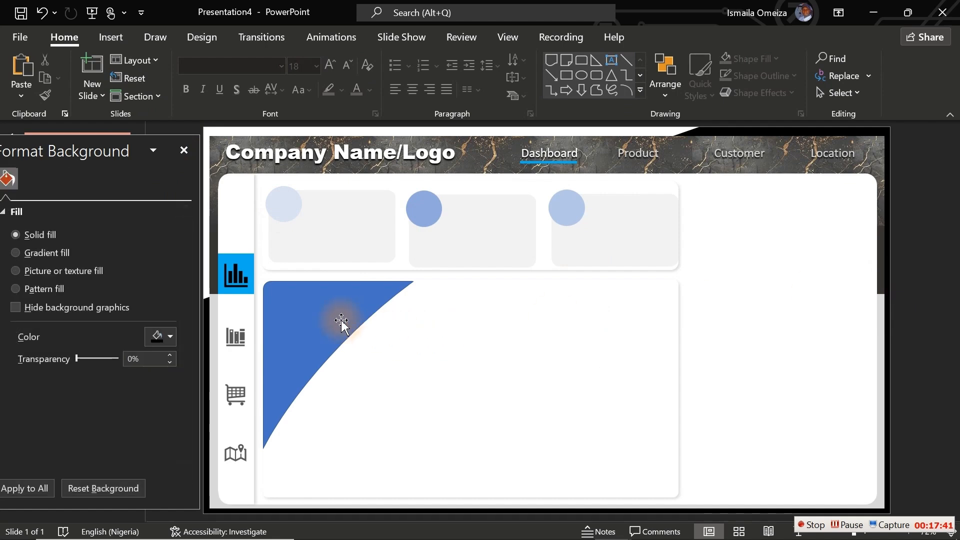
- Fill the curved corner shape with a gray shade of the white theme color, remove its outline, and set its transparency to 70%
{"action": "left_click", "coordinate": [316, 312]}
{"action": "left_click", "coordinate": [161, 375]}
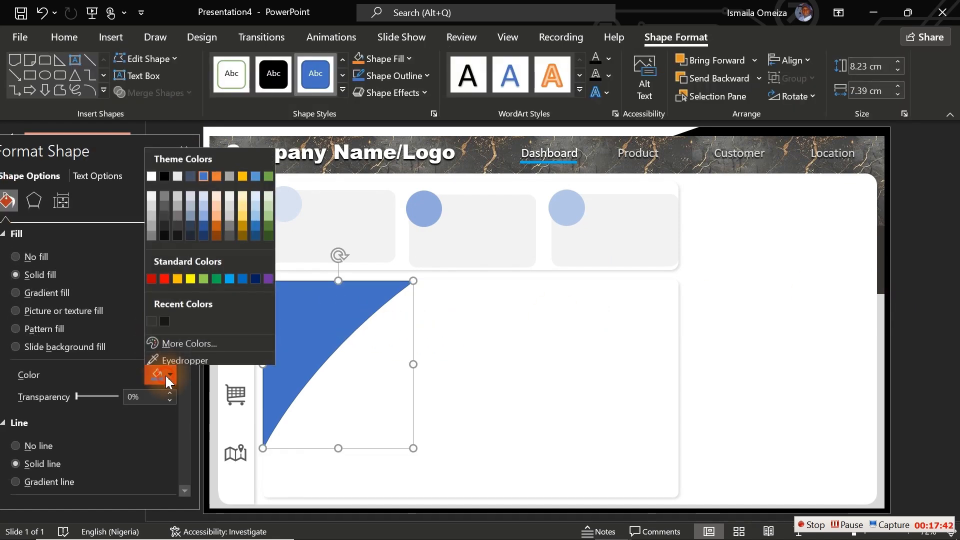
{"action": "left_click", "coordinate": [153, 210]}
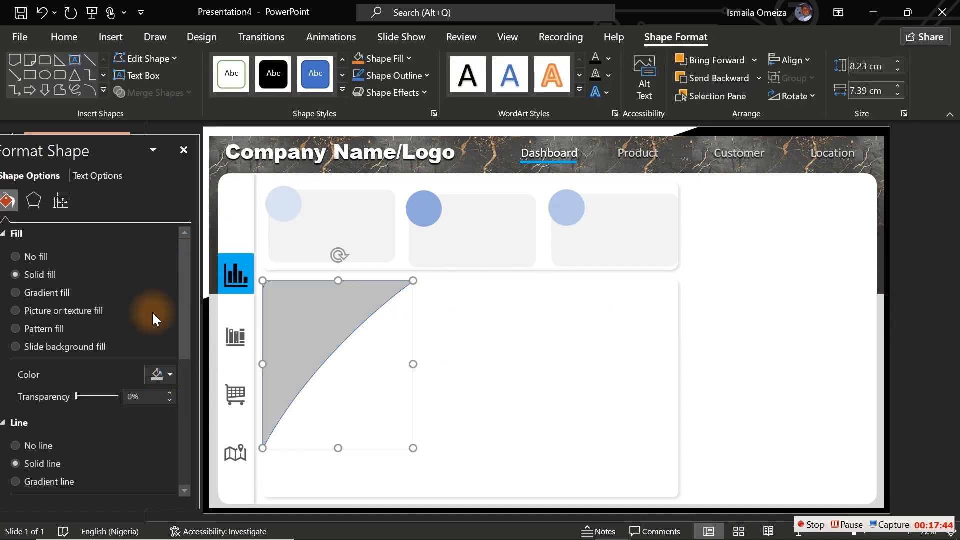
{"action": "left_click", "coordinate": [28, 450]}
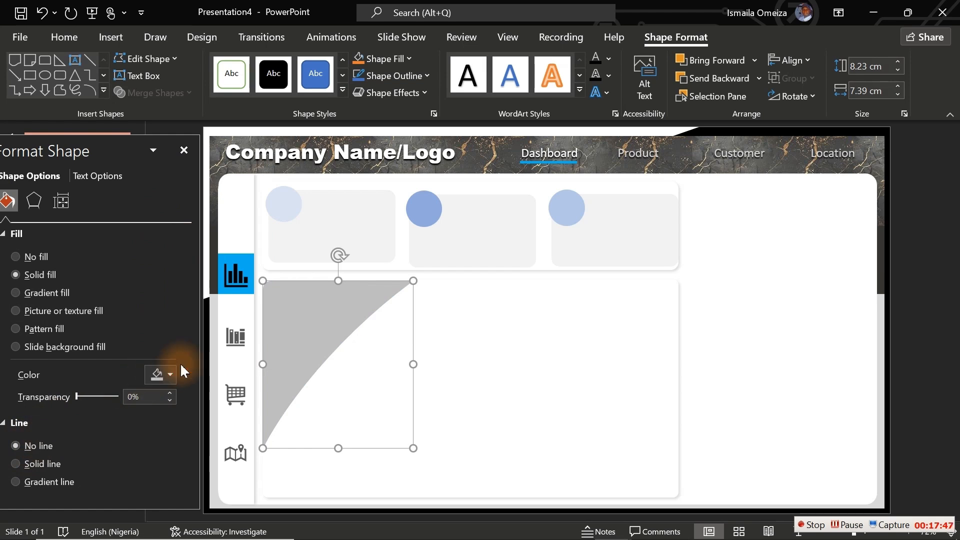
{"action": "left_click", "coordinate": [131, 397]}
{"action": "type", "text": "7"}
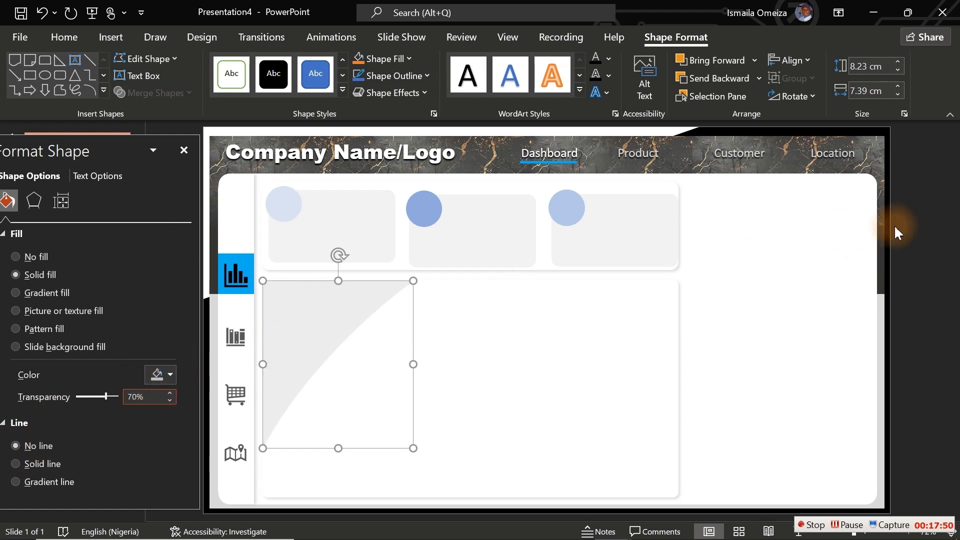
{"action": "left_click", "coordinate": [930, 244]}
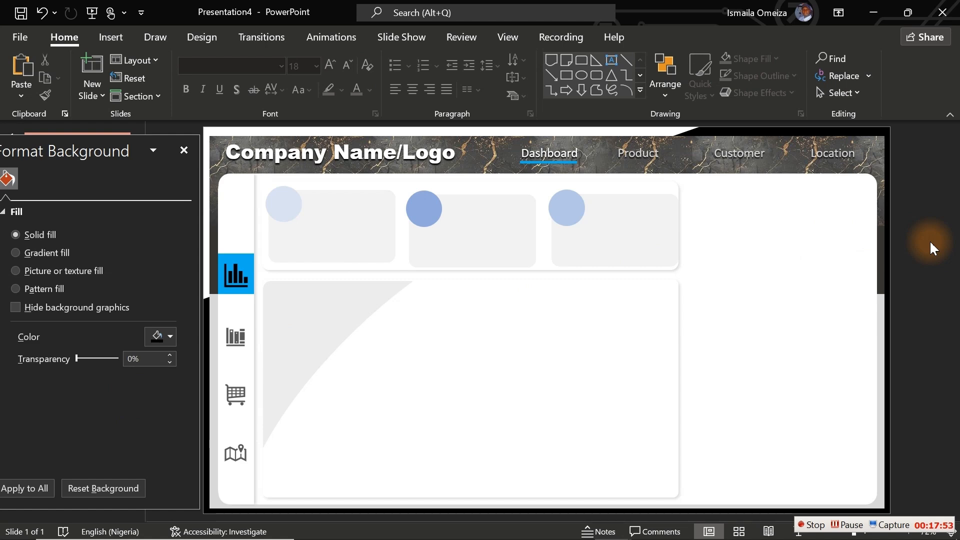
- Stretch the curved gray shape down to about 11.01 cm tall and set its fill transparency to 75%
{"action": "left_click", "coordinate": [316, 323]}
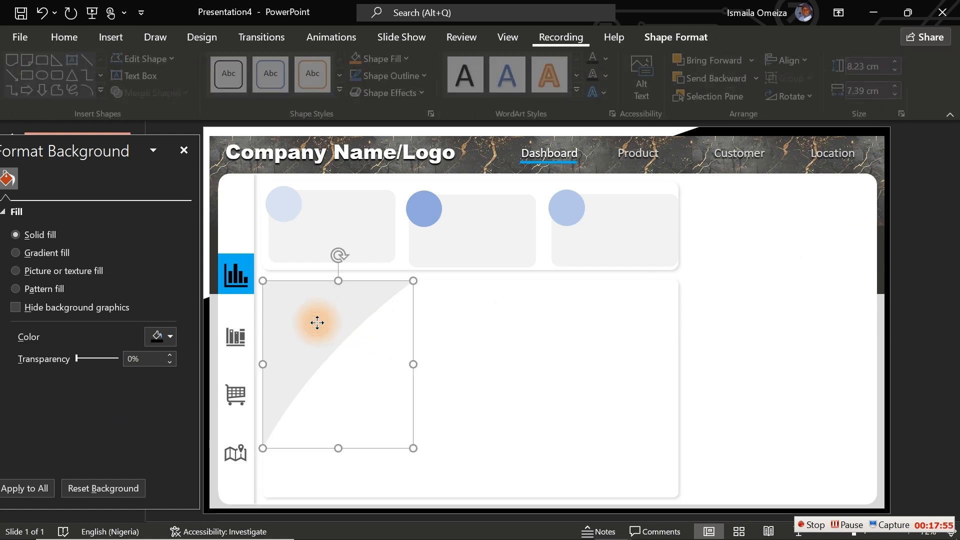
{"action": "left_click_drag", "start_coordinate": [339, 446], "coordinate": [339, 504]}
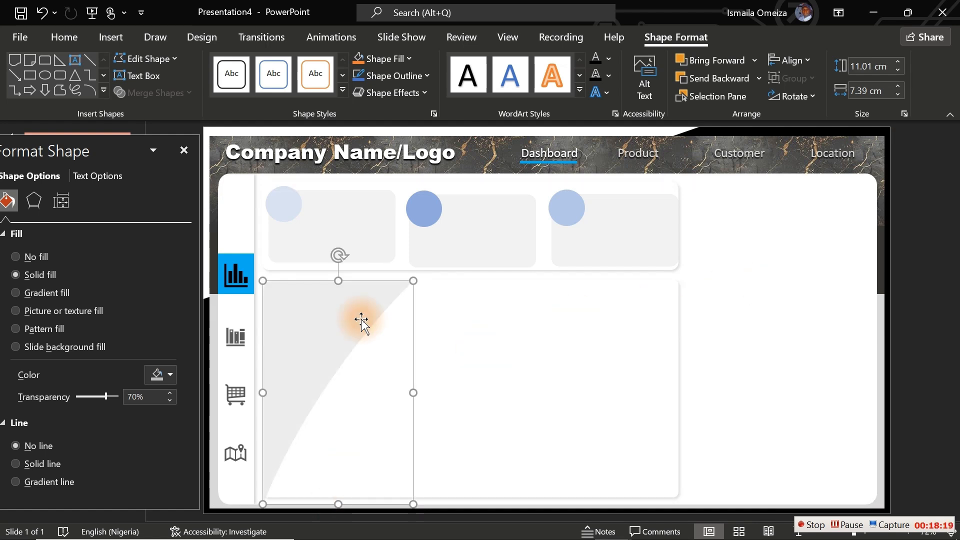
{"action": "left_click", "coordinate": [136, 397]}
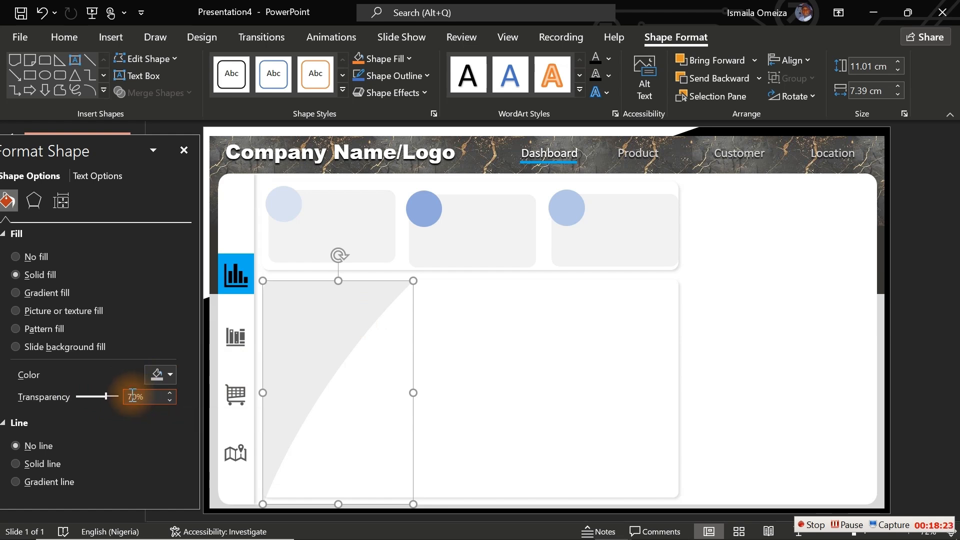
{"action": "type", "text": "0"}
{"action": "key", "text": "Return"}
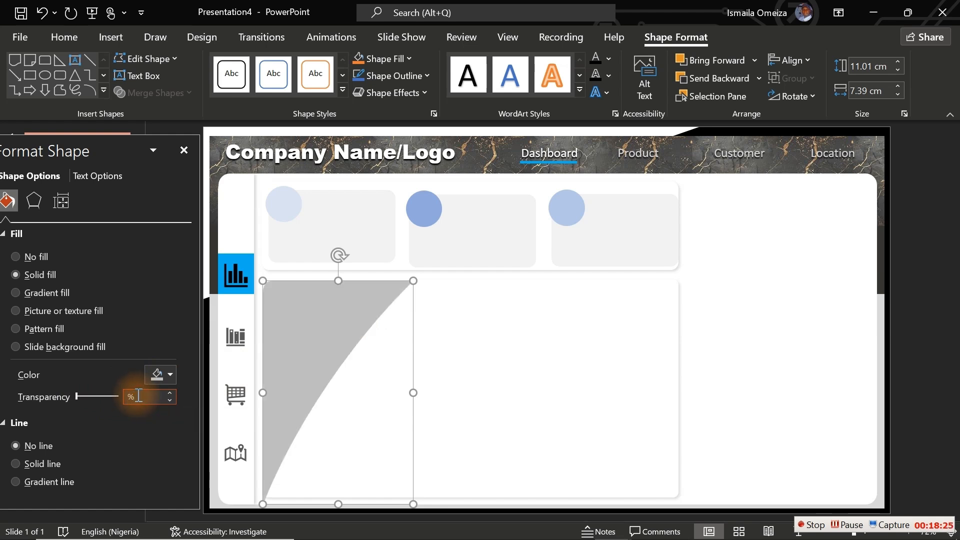
{"action": "type", "text": "75"}
{"action": "key", "text": "Return"}
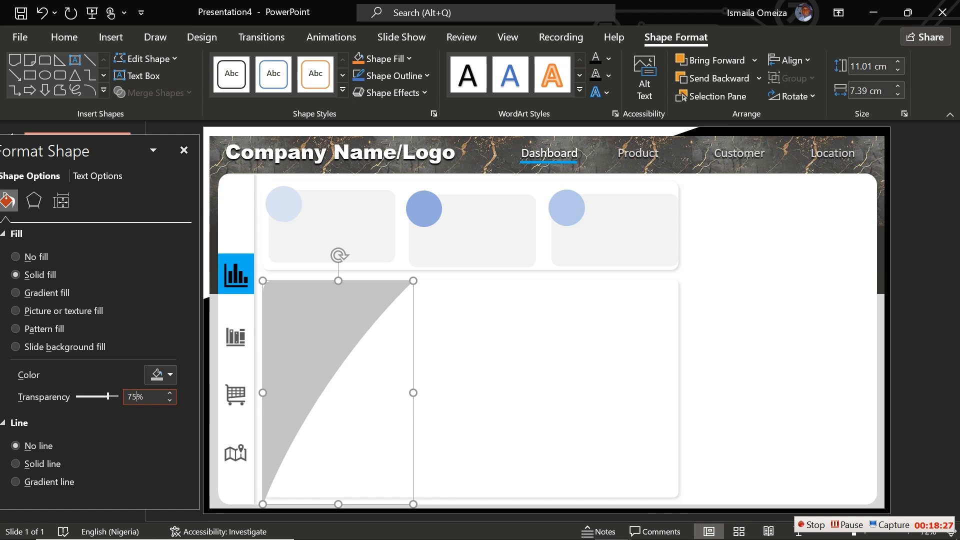
{"action": "left_click", "coordinate": [912, 236]}
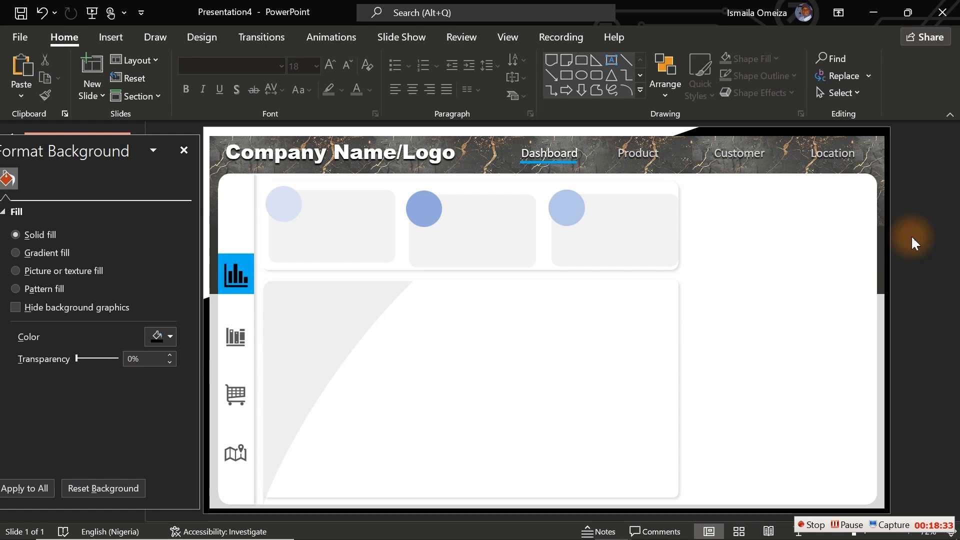
- Duplicate the large lower white card, move the copy to the empty area right of the KPI card, and resize it to about 7.61 × 9.09 cm
{"action": "left_click", "coordinate": [614, 300]}
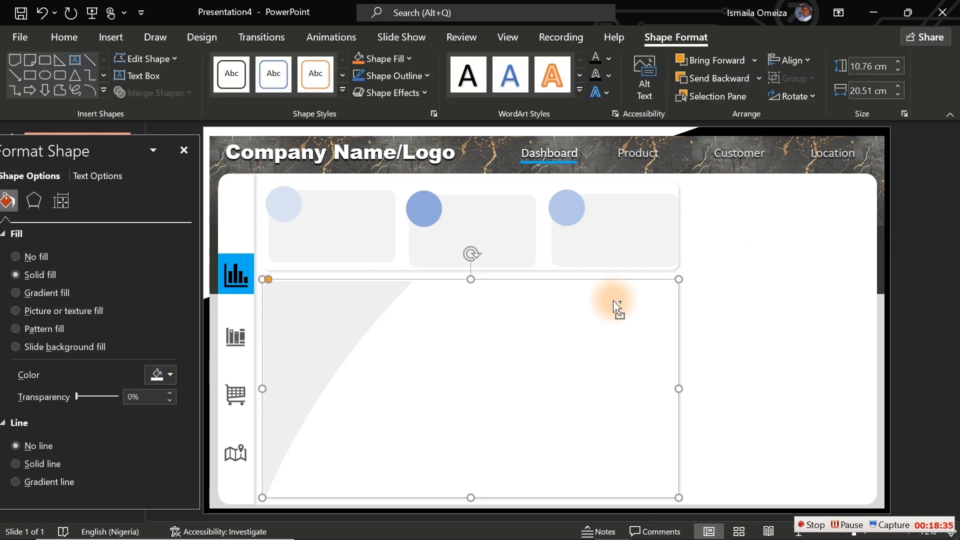
{"action": "key", "text": "ctrl+d"}
{"action": "left_click_drag", "start_coordinate": [271, 398], "coordinate": [574, 360]}
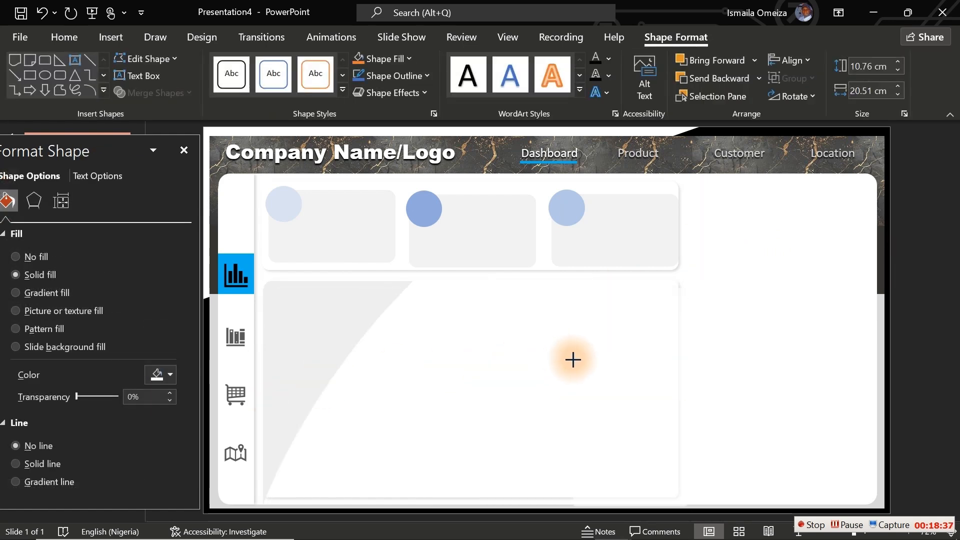
{"action": "left_click_drag", "start_coordinate": [635, 361], "coordinate": [757, 254]}
{"action": "left_click_drag", "start_coordinate": [801, 292], "coordinate": [870, 290]}
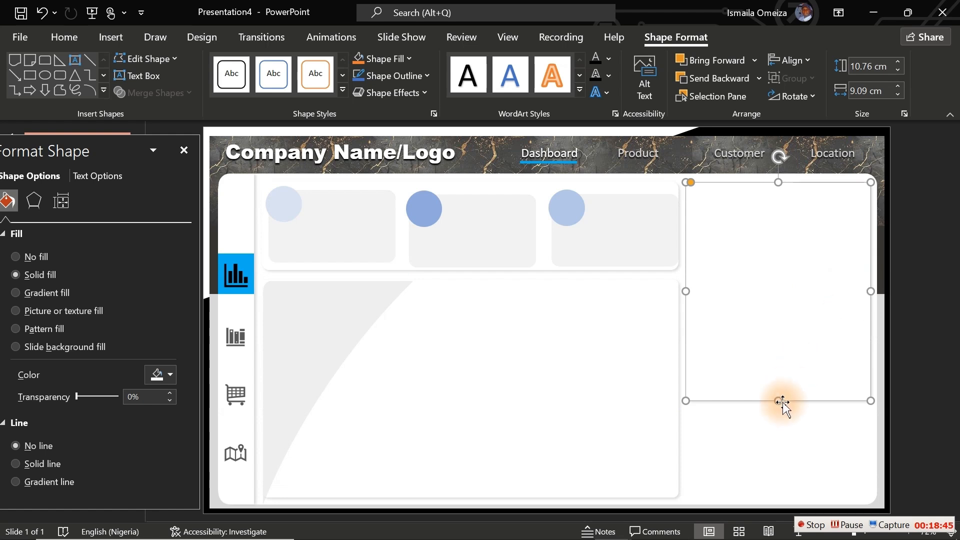
{"action": "left_click_drag", "start_coordinate": [779, 401], "coordinate": [774, 337]}
- Duplicate the white card in the dashboard's right column
{"action": "key", "text": "ctrl+d"}
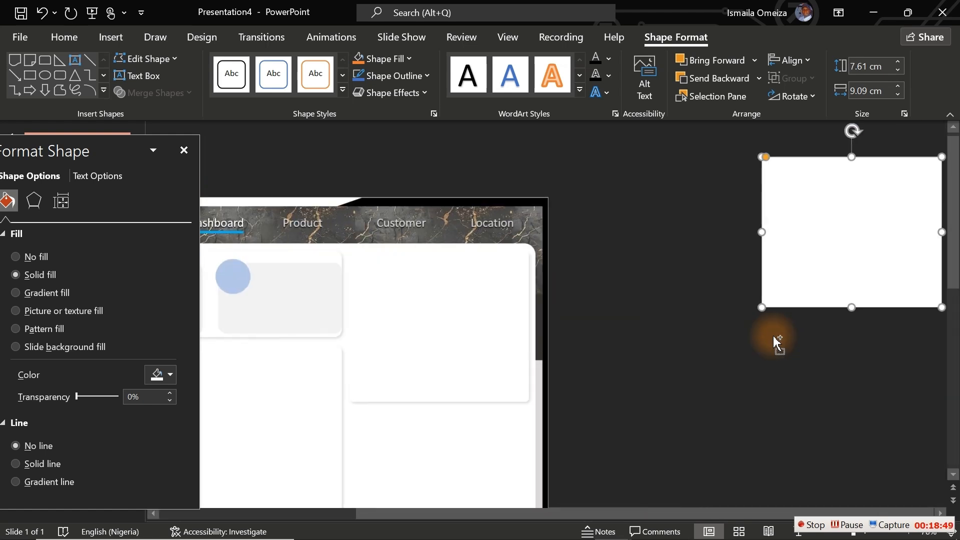